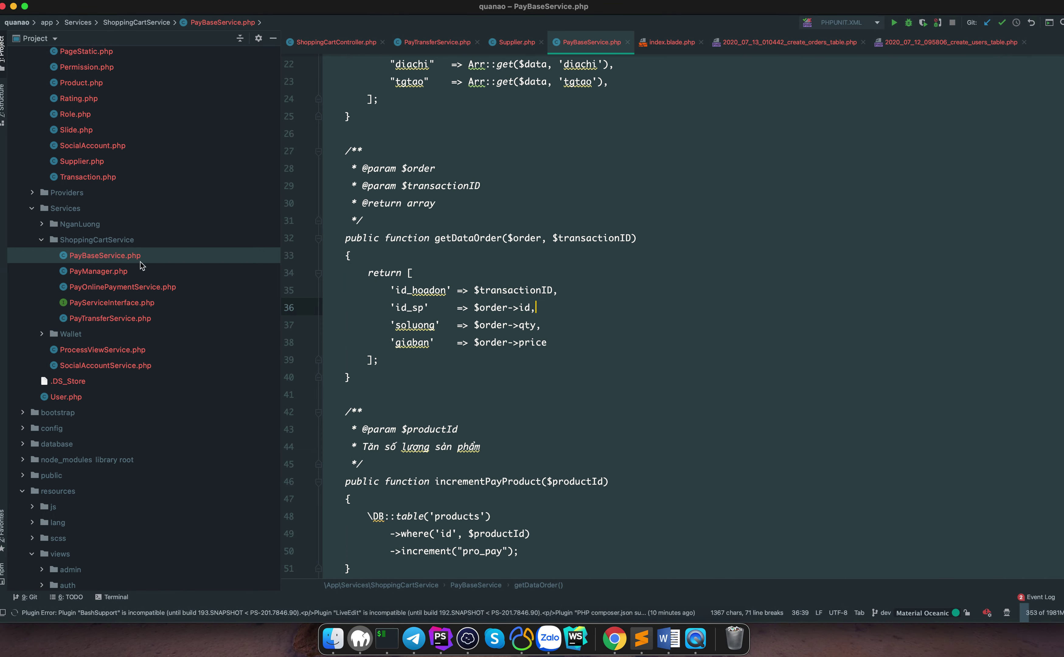
Step: Close all files open in the editor
scroll(142, 436, "down", 15)
key("super+w")
key("super+w")
key("super+w")
key("super+w")
key("super+w")
key("super+w")
key("super+w")
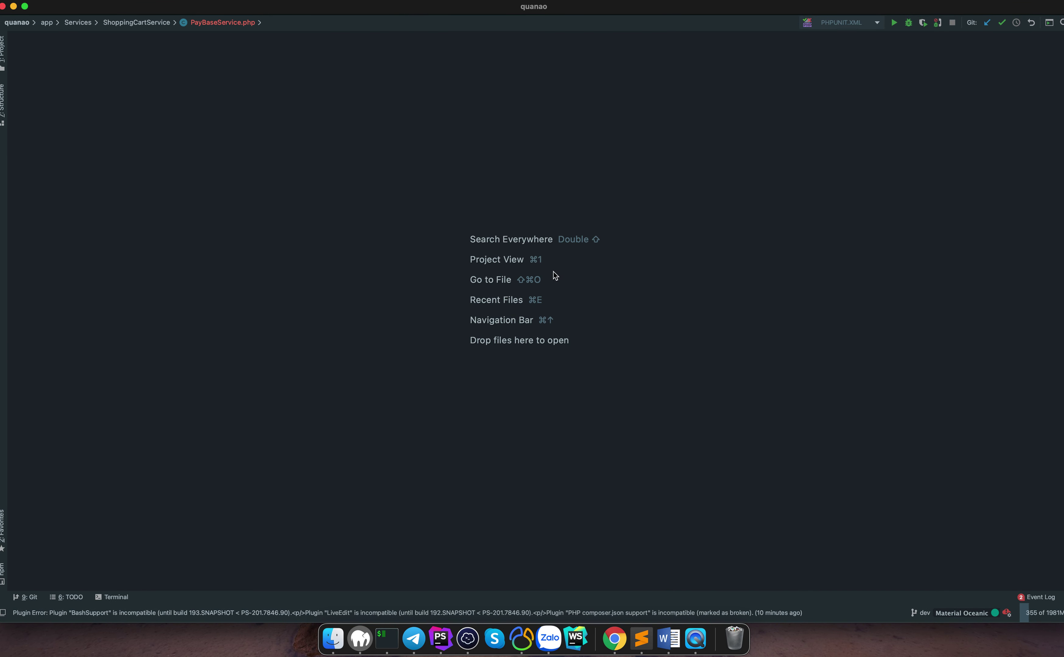
Step: Open product_item.blade.php and copy the get.product.detail route expression, including its braces, from the first link's href
key("shift")
key("shift")
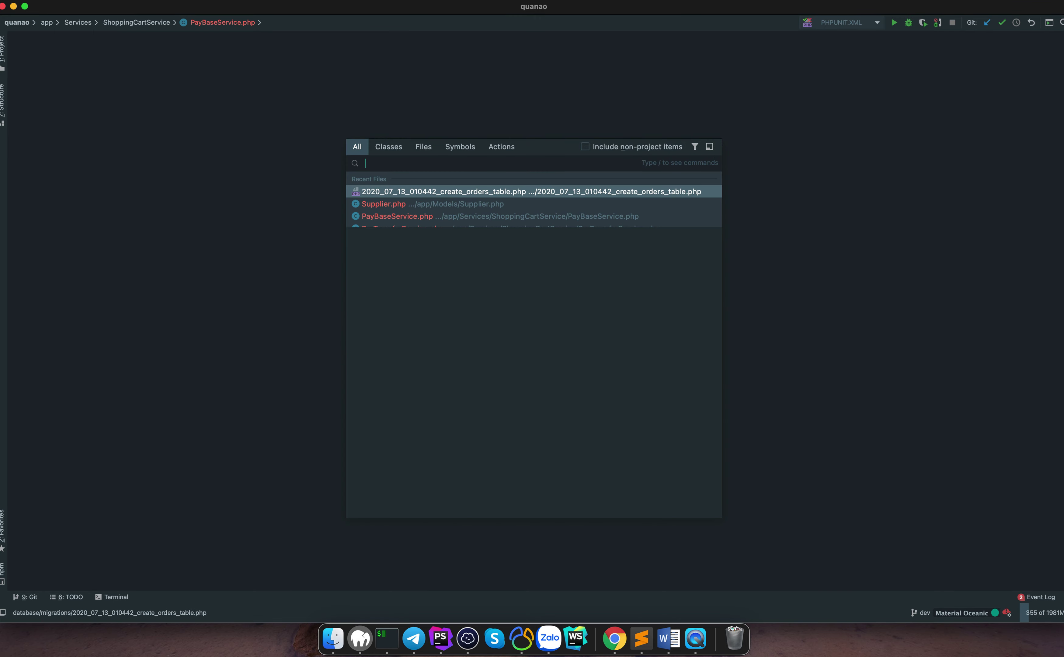
type("product_")
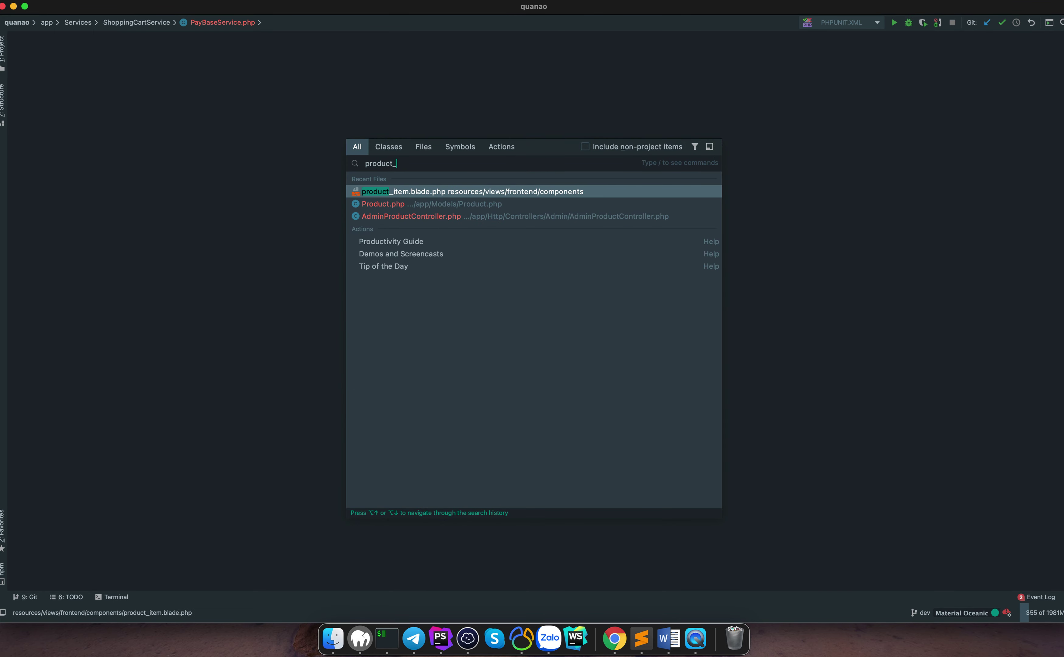
key("Return")
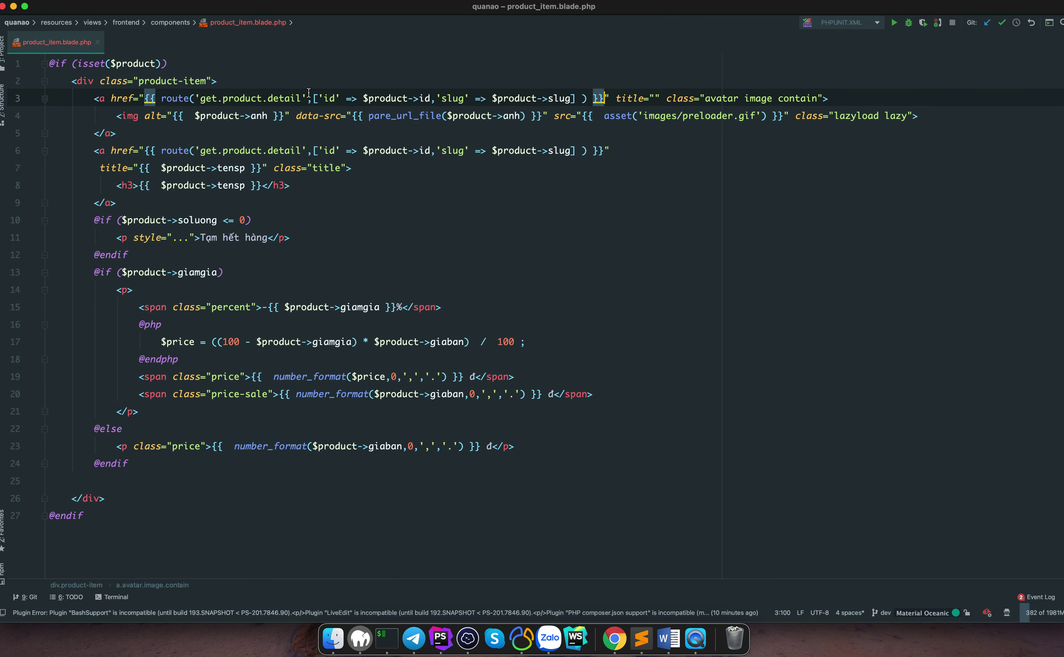
left_click(146, 98)
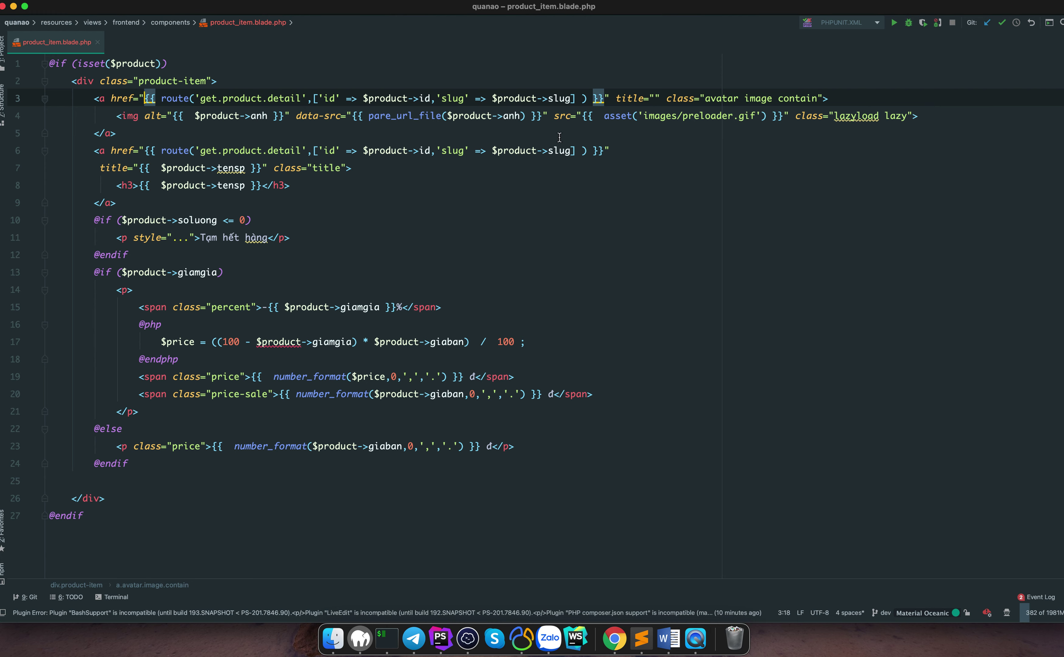
left_click(604, 105, "shift")
key("super+c")
Step: Find the resources/views/admin/product folder and open its index.blade.php, with the project tree hidden
key("shift")
key("shift")
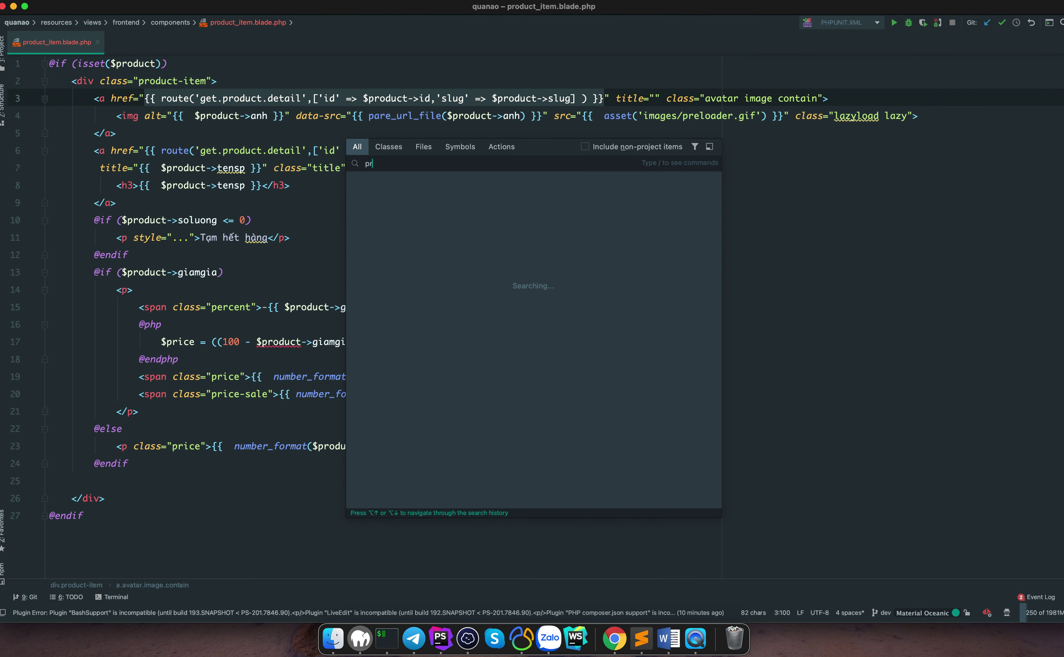
type("product/")
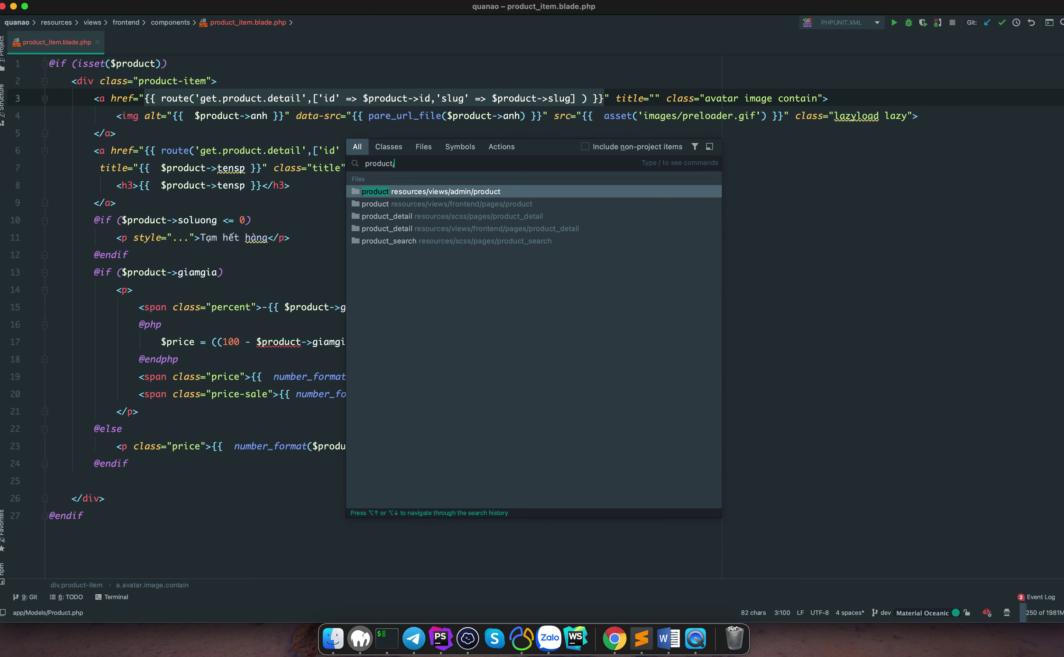
key("Return")
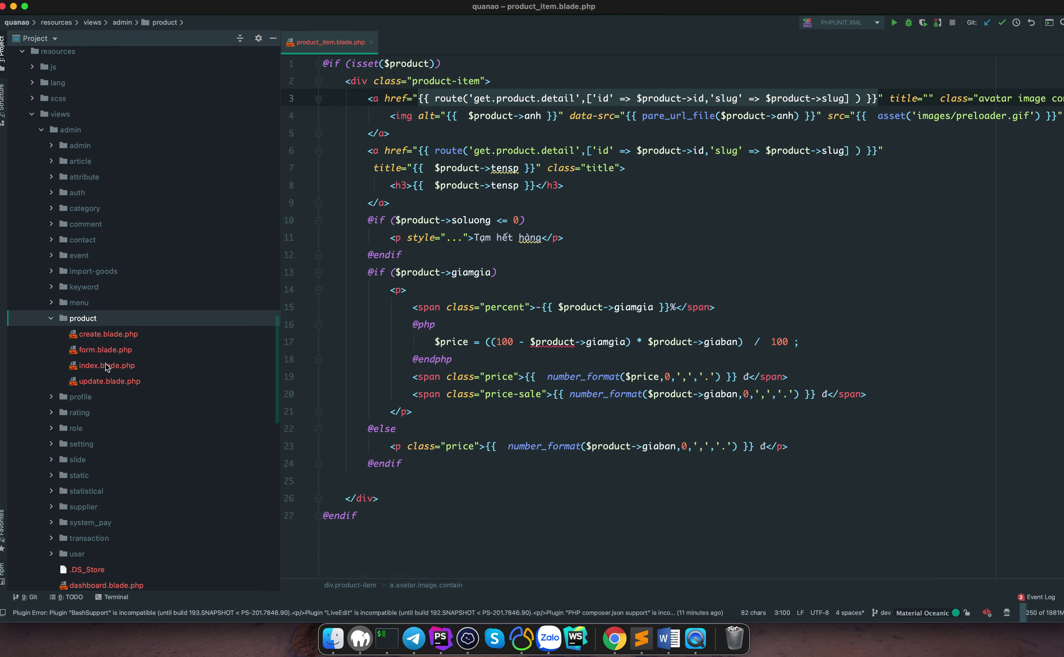
double_click(106, 367)
key("super+1")
Step: Replace the route expression in the product name link's href with the copied one that passes id and slug as an array
scroll(503, 322, "down", 3)
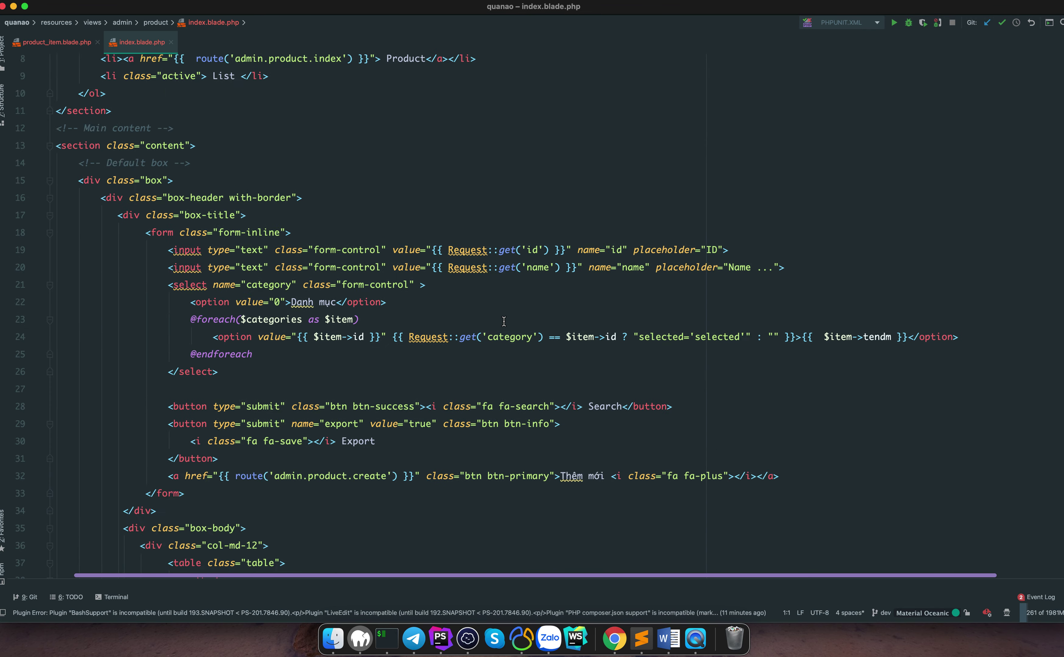
scroll(503, 321, "down", 10)
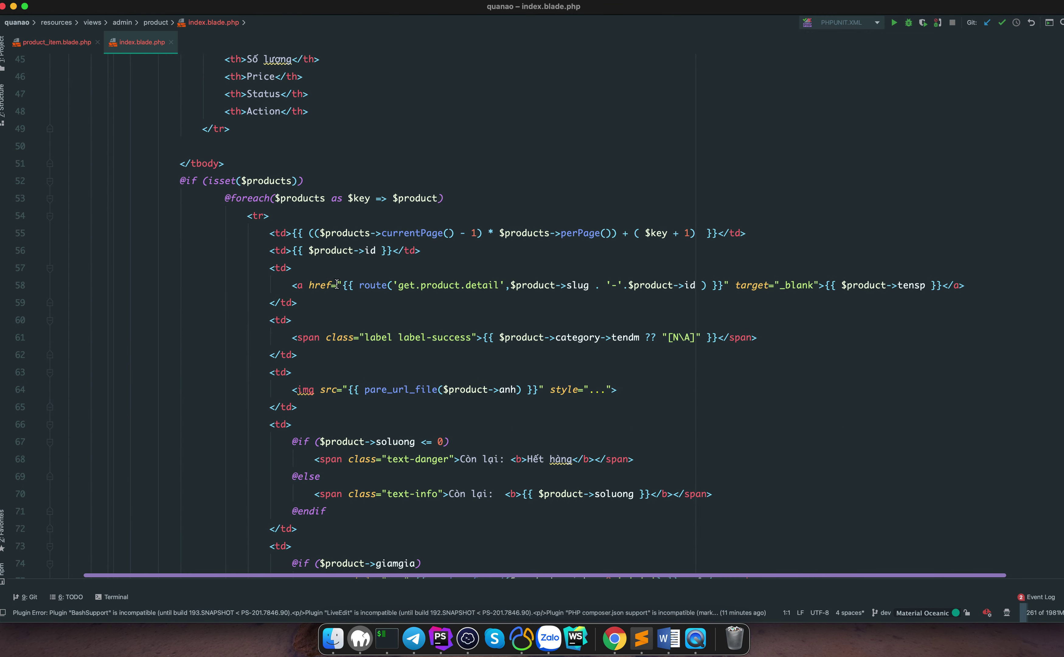
left_click(340, 286)
key("alt+Up")
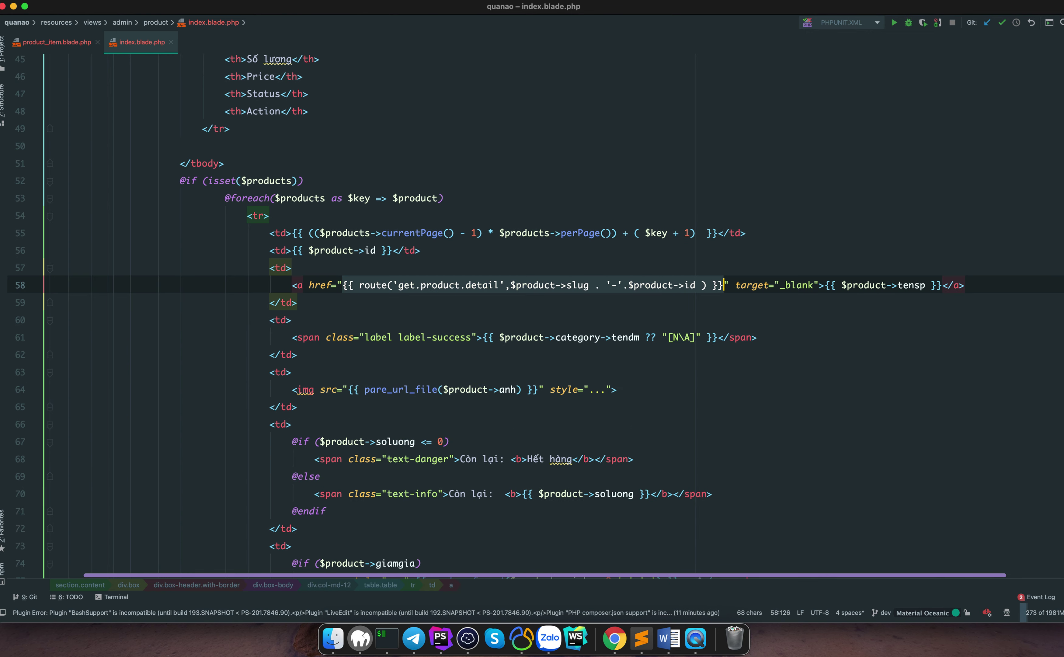
key("super+v")
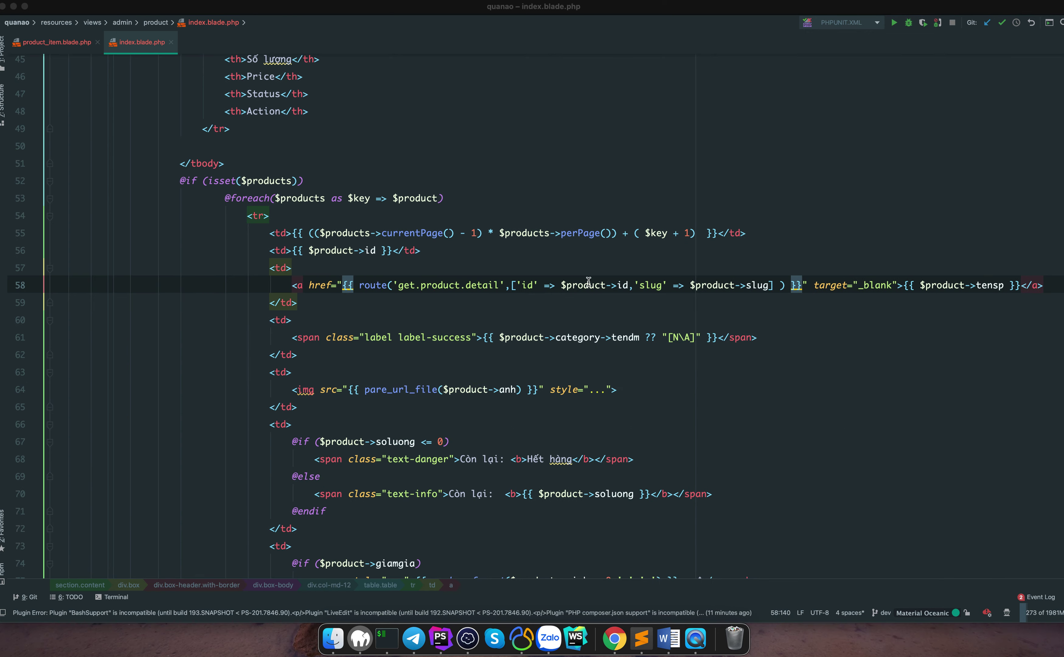
Step: Switch to Chrome and reload the localhost:8000/api-admin/product page
key("super+Tab")
key("ctrl+alt+Return")
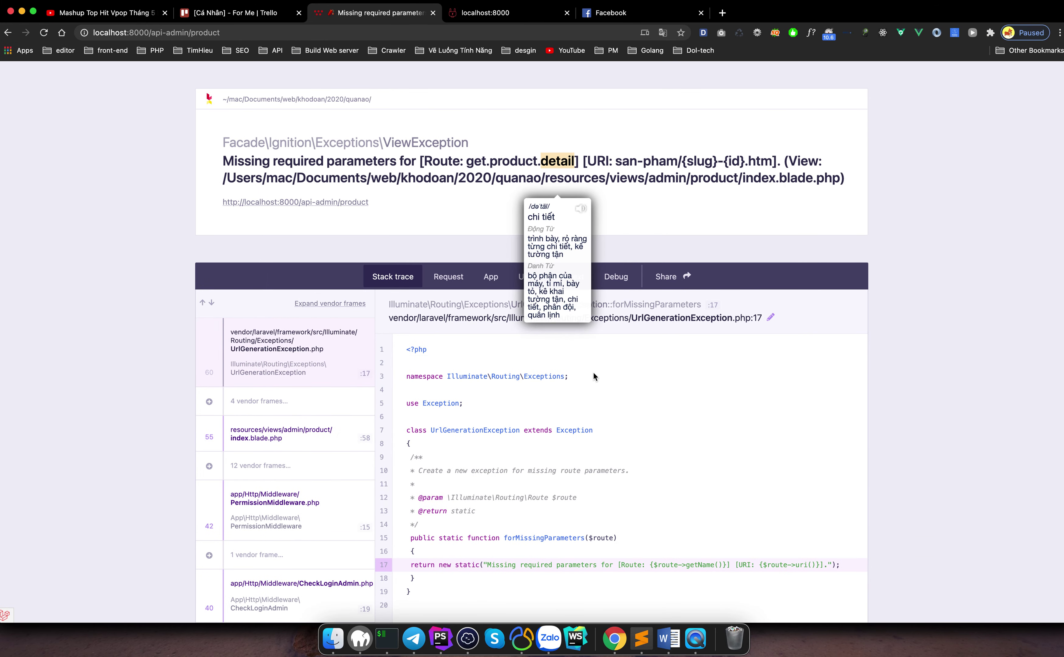
key("super+r")
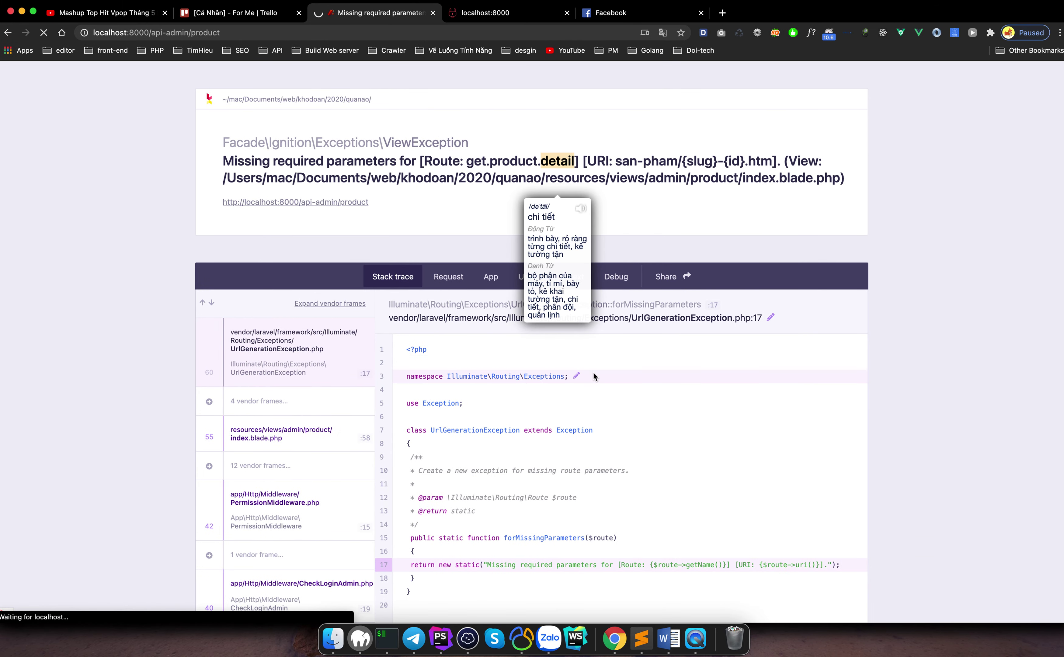
left_click(354, 27)
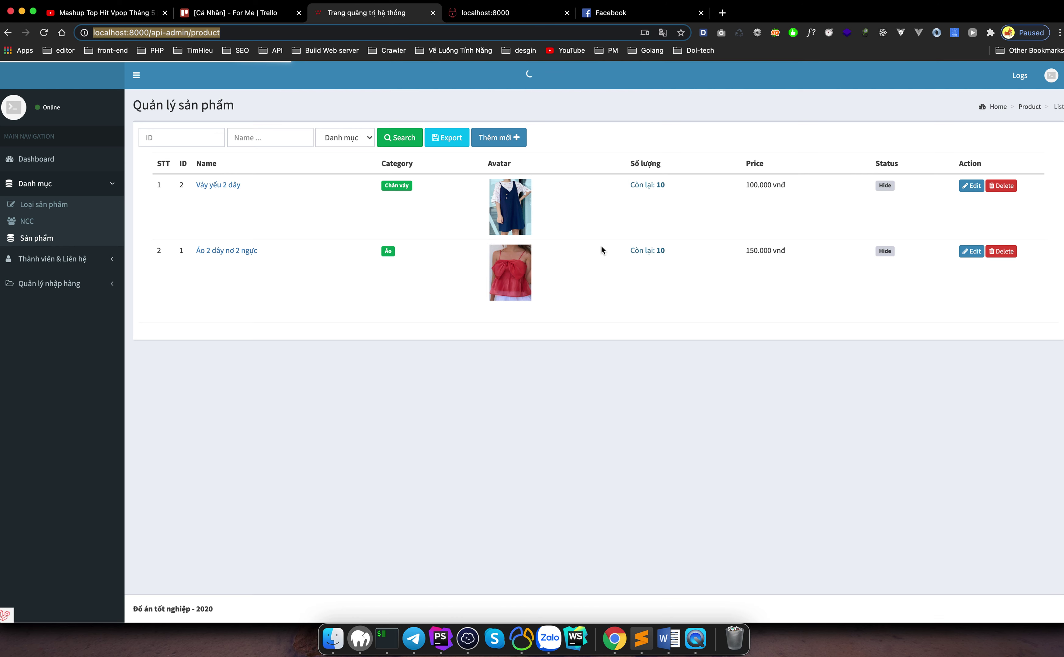
Step: View the Khách hàng and Liên hệ lists under Thành viên & Liên hệ
left_click(73, 261)
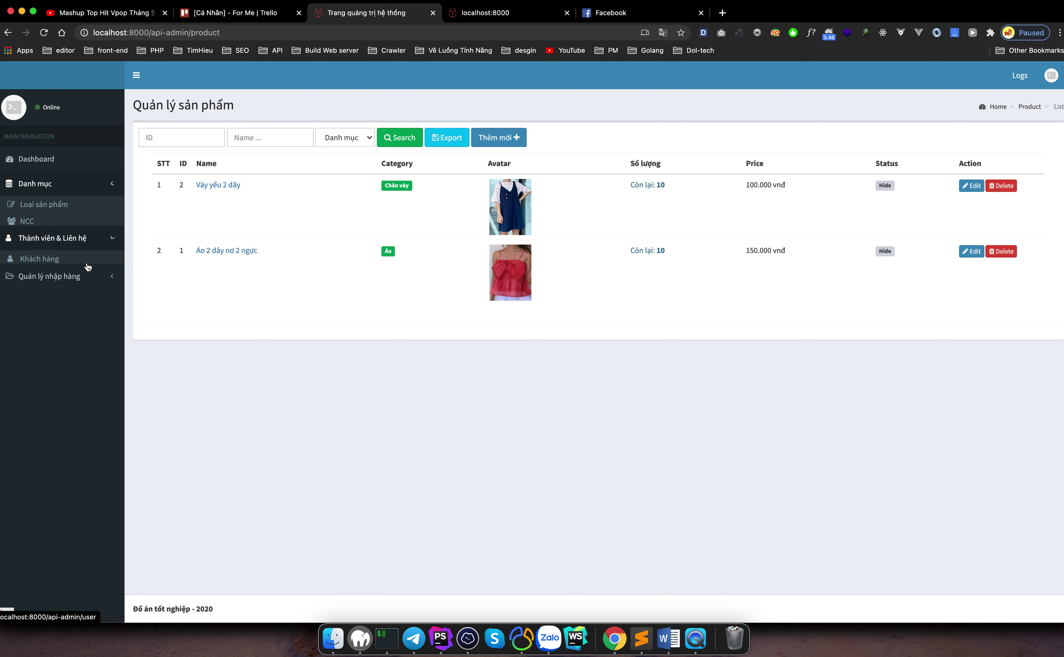
left_click(48, 236)
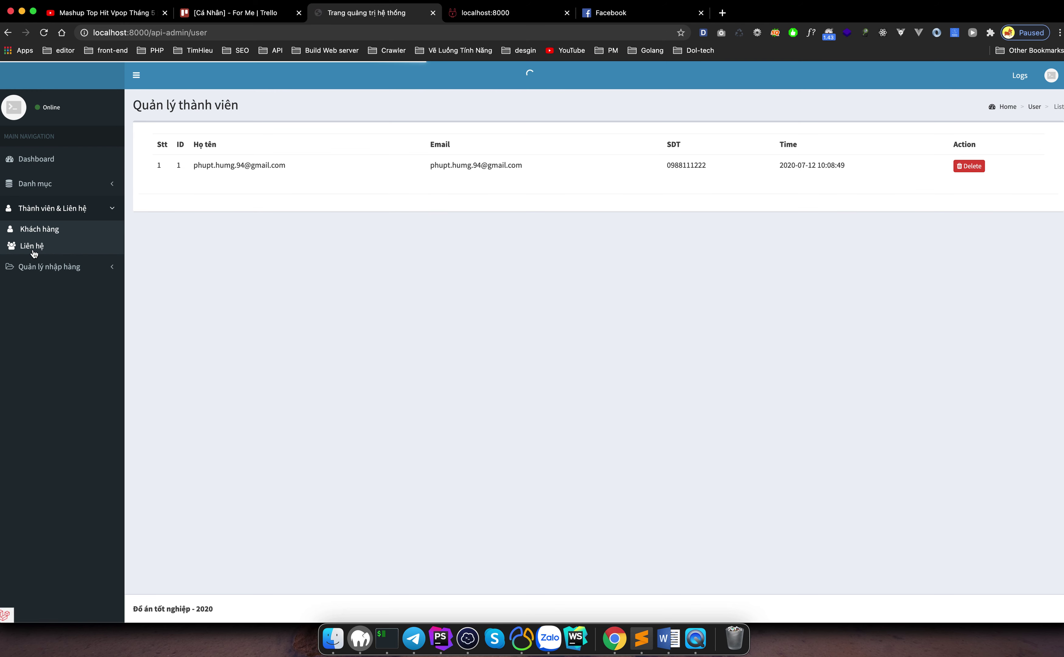
left_click(33, 250)
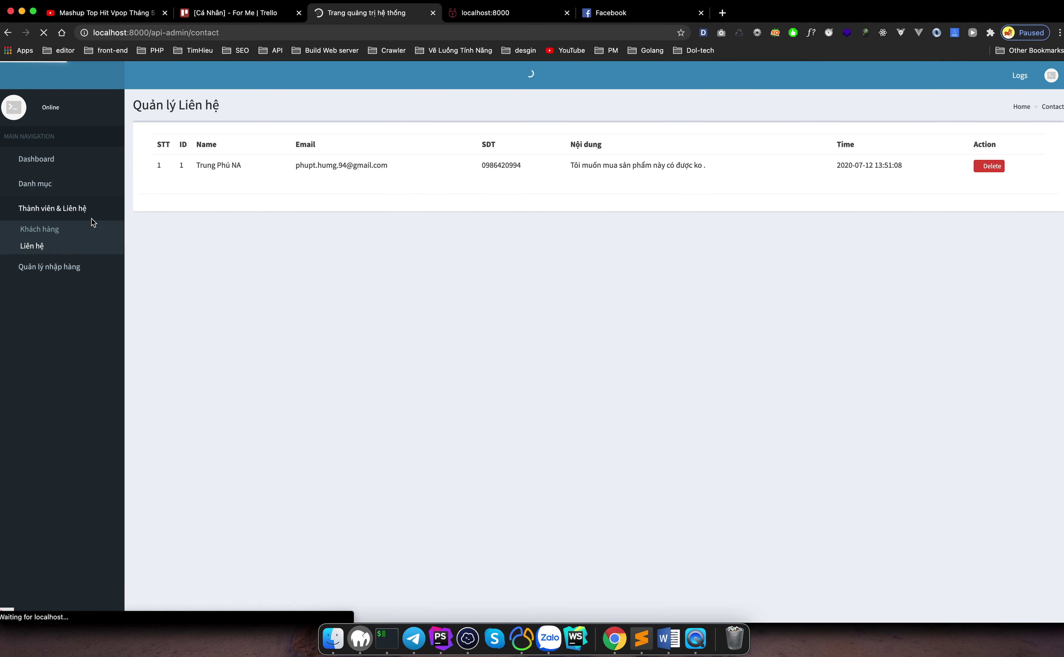
Step: Open a new import order form from Hoá đơn nhập and check the suppliers offered under Nhà cung cấp
left_click(58, 266)
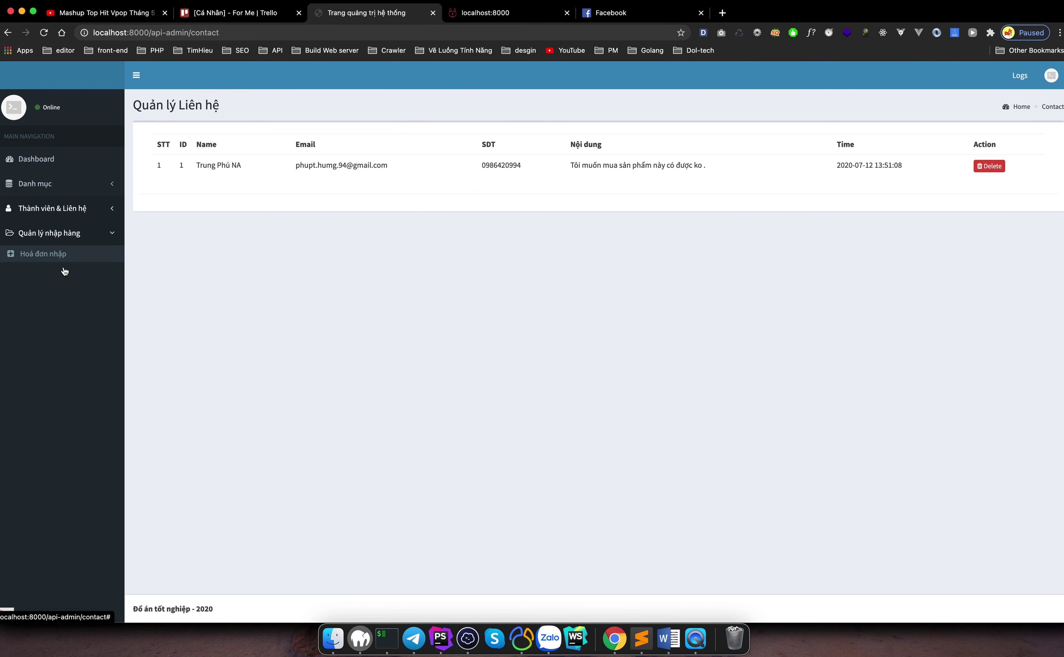
left_click(64, 257)
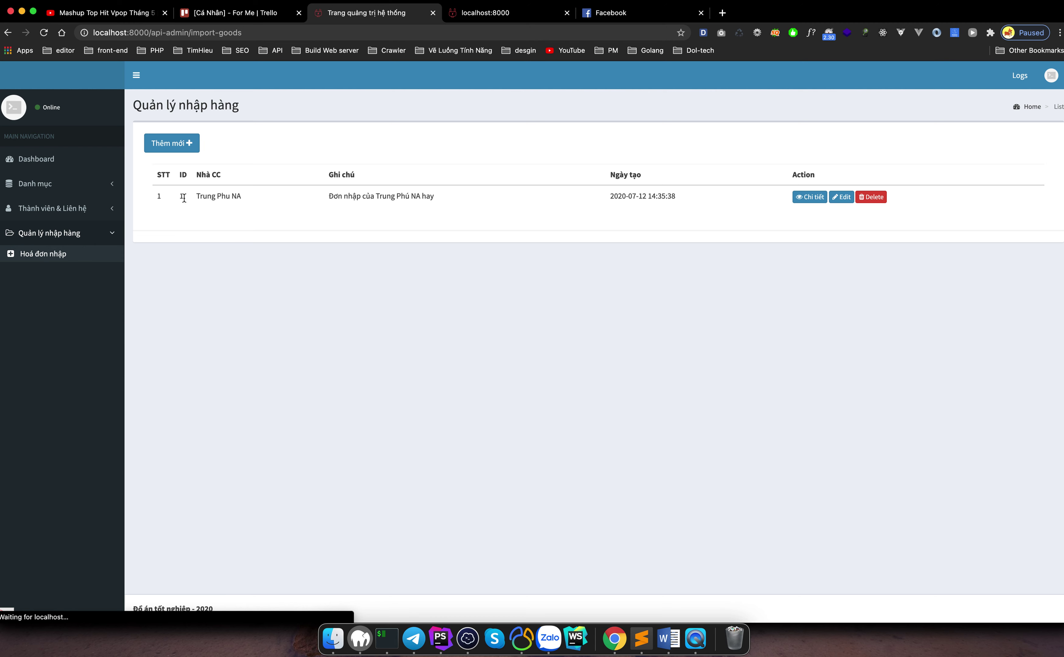
left_click(175, 143)
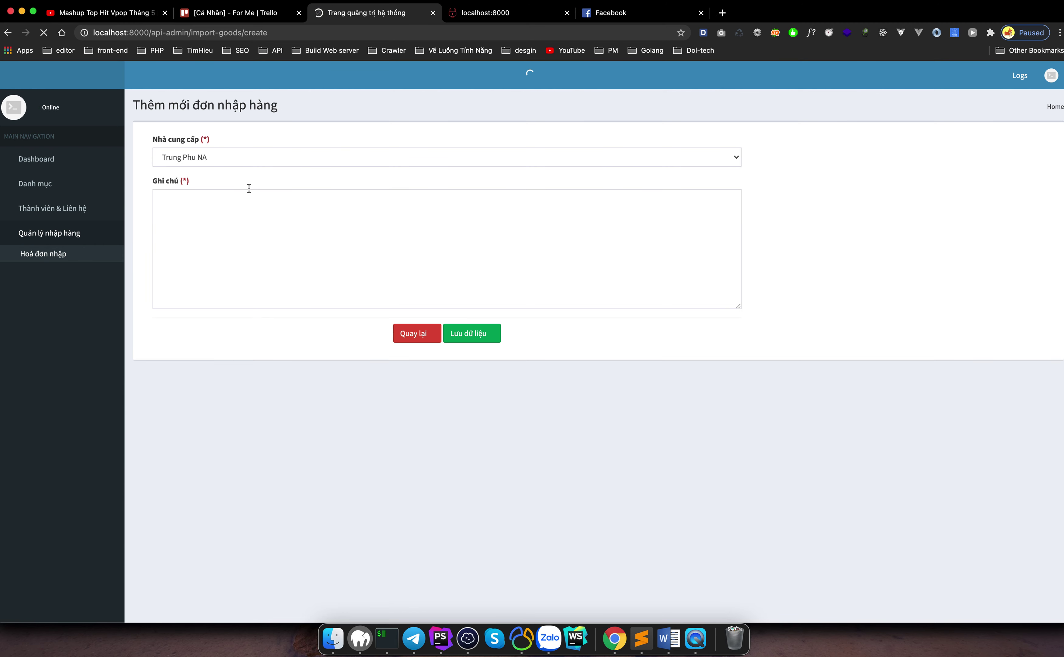
left_click(200, 157)
left_click(209, 164)
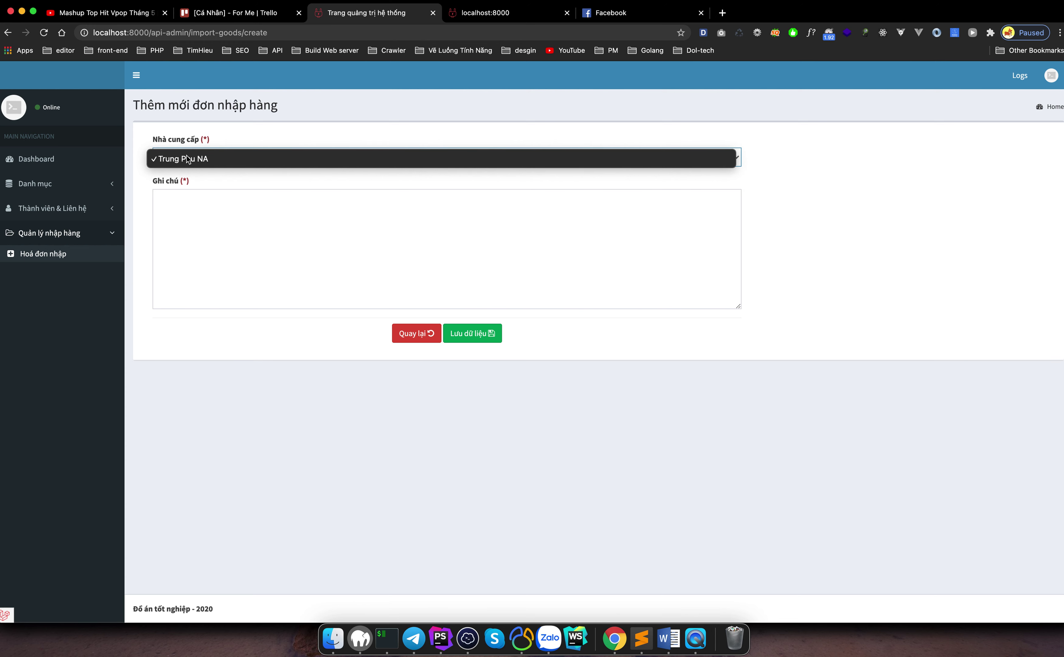
Step: Add a new NCC supplier named "Nhac CC 2" with a phone number and the address "Ha Noi", and save it
left_click(92, 210)
left_click(81, 190)
left_click(44, 222)
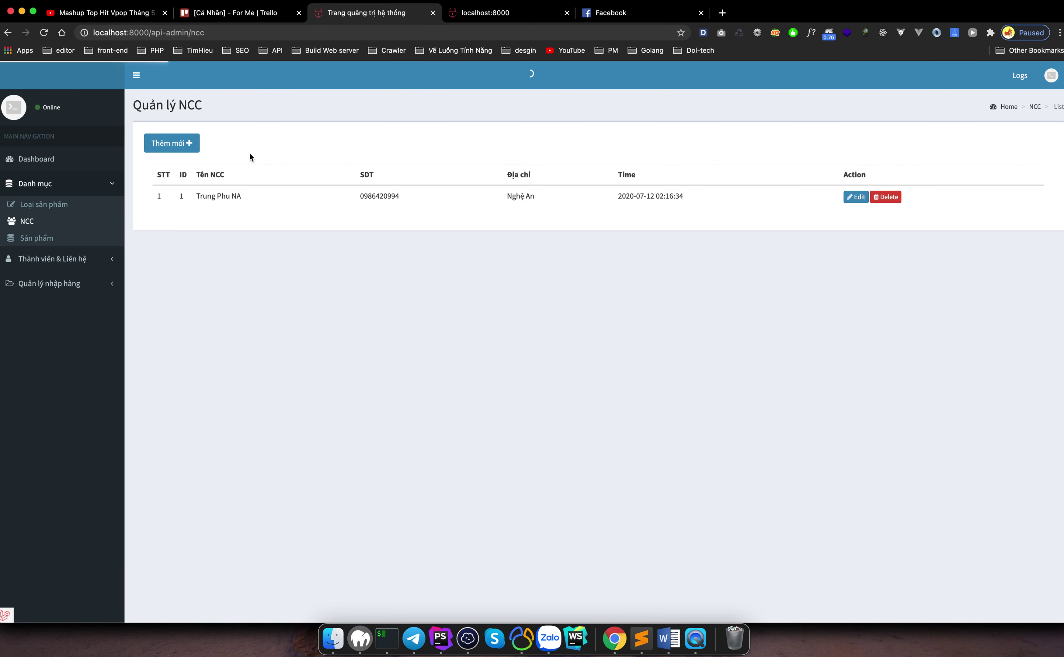
left_click(267, 150)
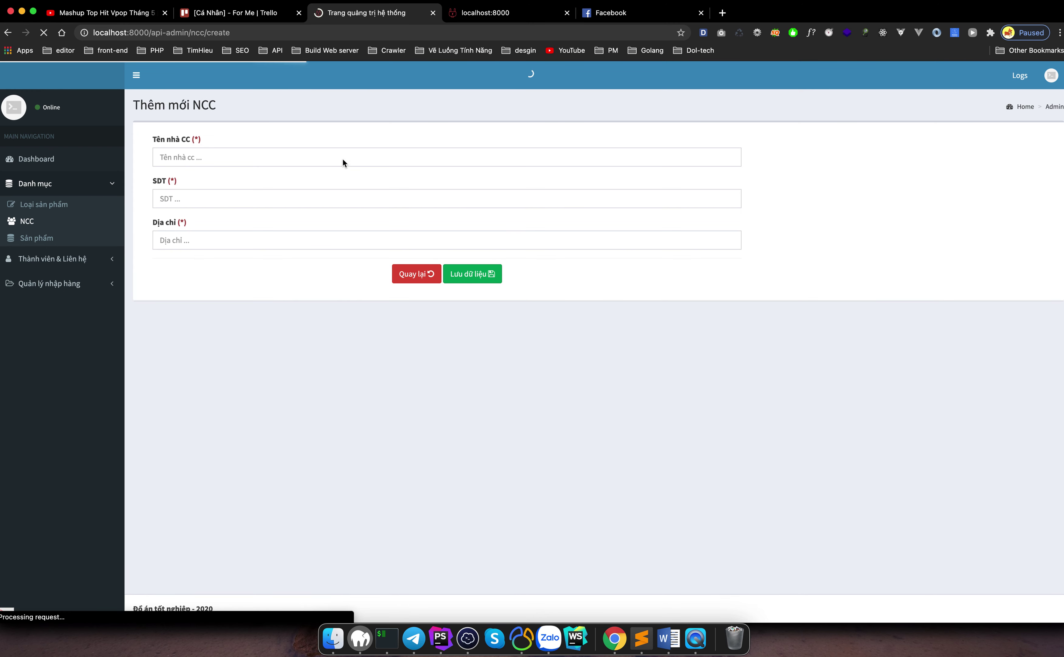
left_click(315, 157)
type("Nhac CC 2")
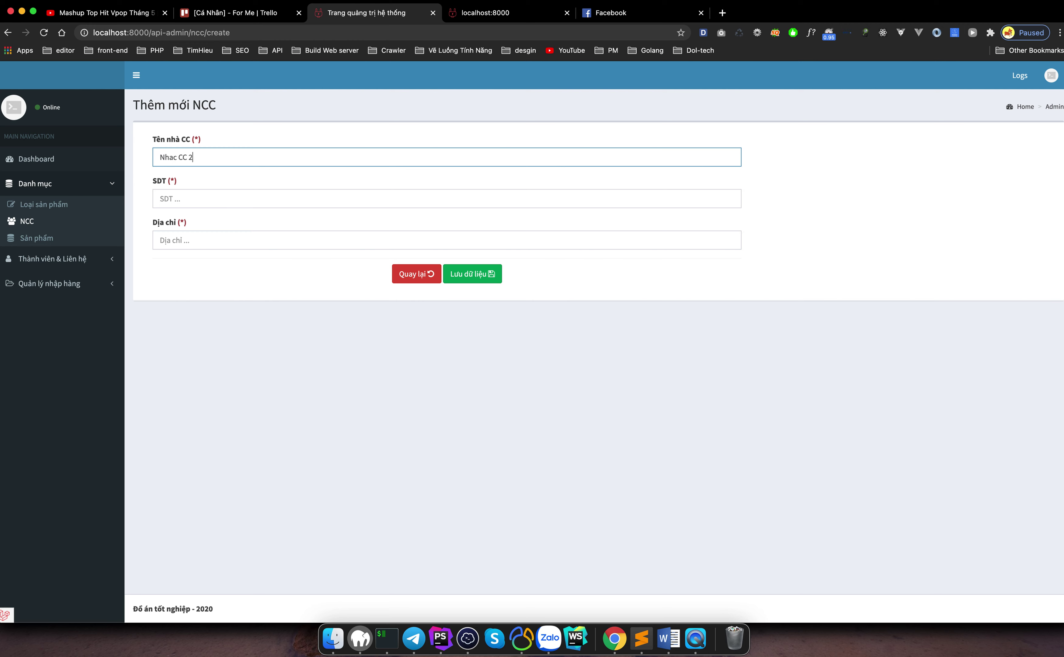
left_click(303, 203)
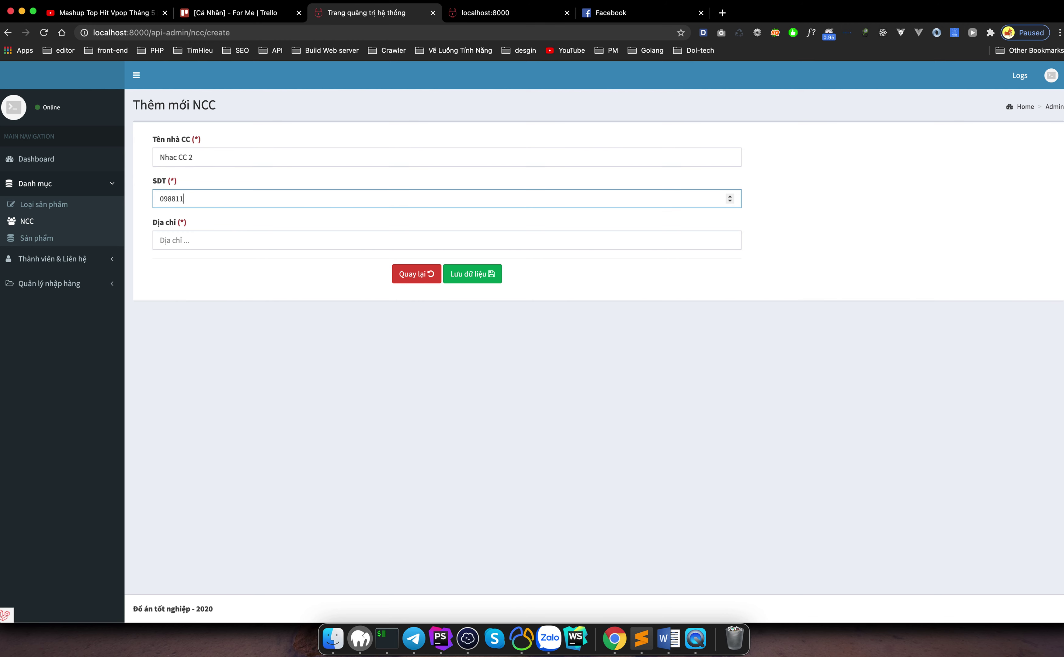
left_click(160, 239)
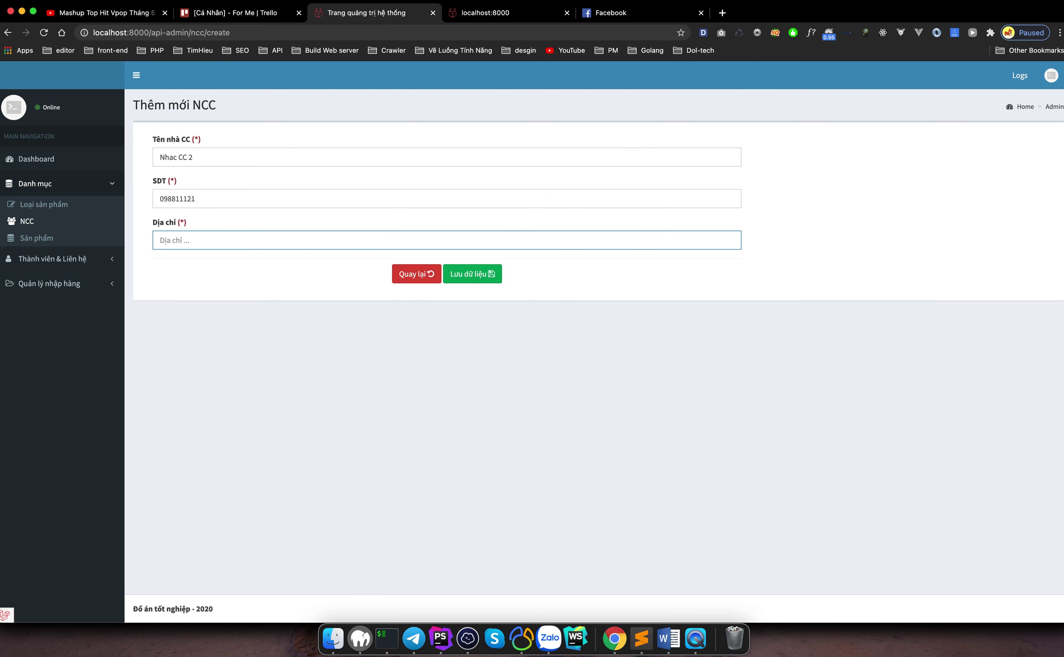
type("Ha Noi")
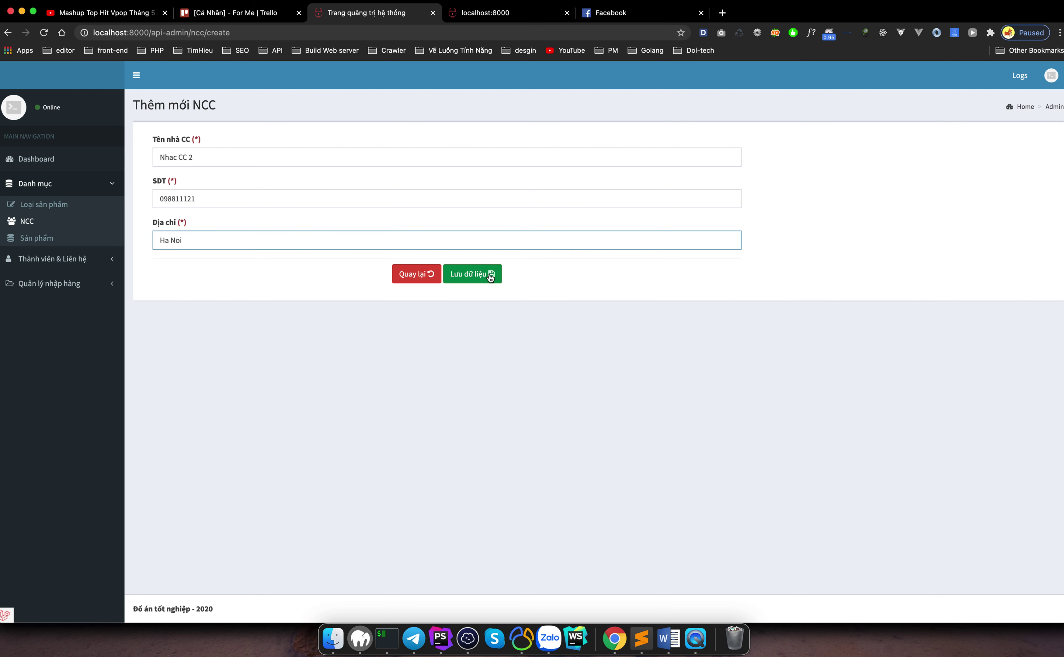
left_click(490, 275)
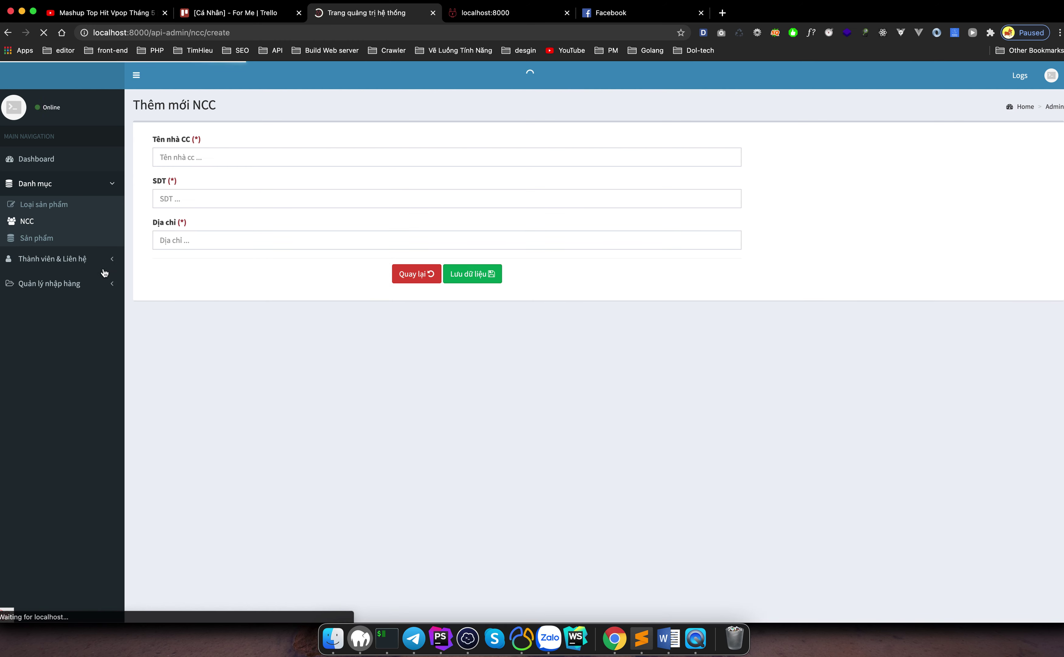
Step: Add a new import order under Hoá đơn nhập for supplier Nhac CC 2 with the note "GHi chu 12121", and save it
left_click(80, 289)
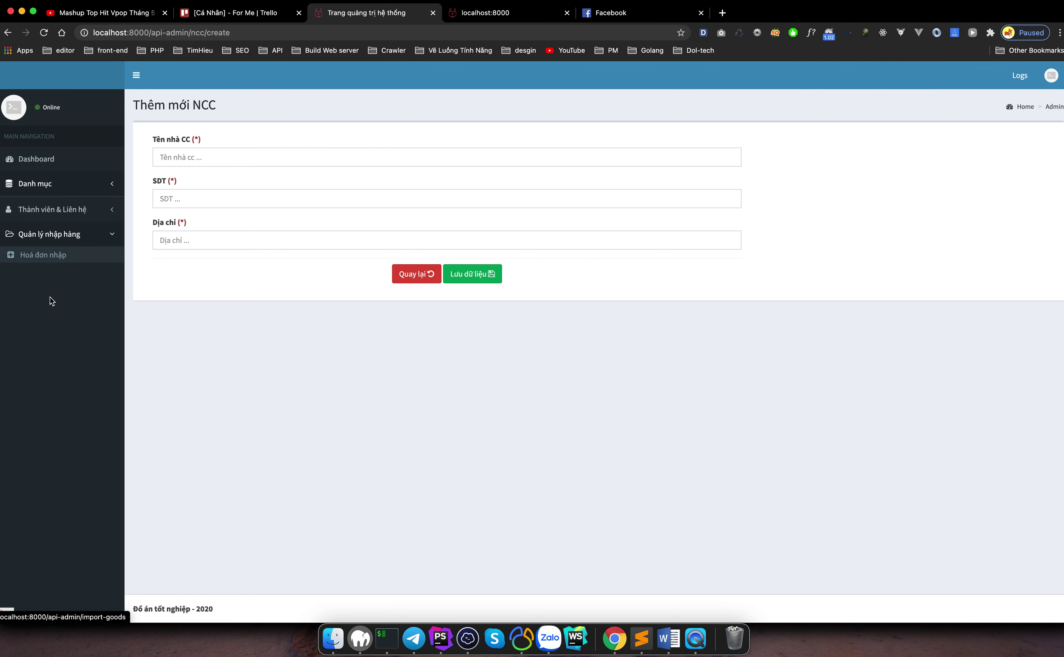
left_click(41, 258)
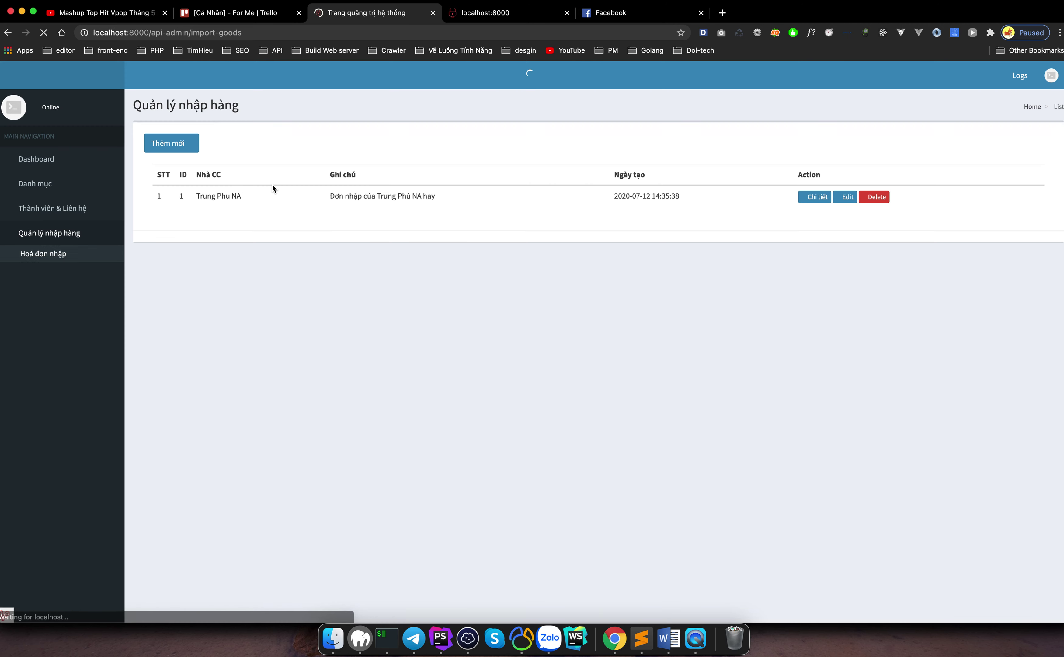
left_click(185, 149)
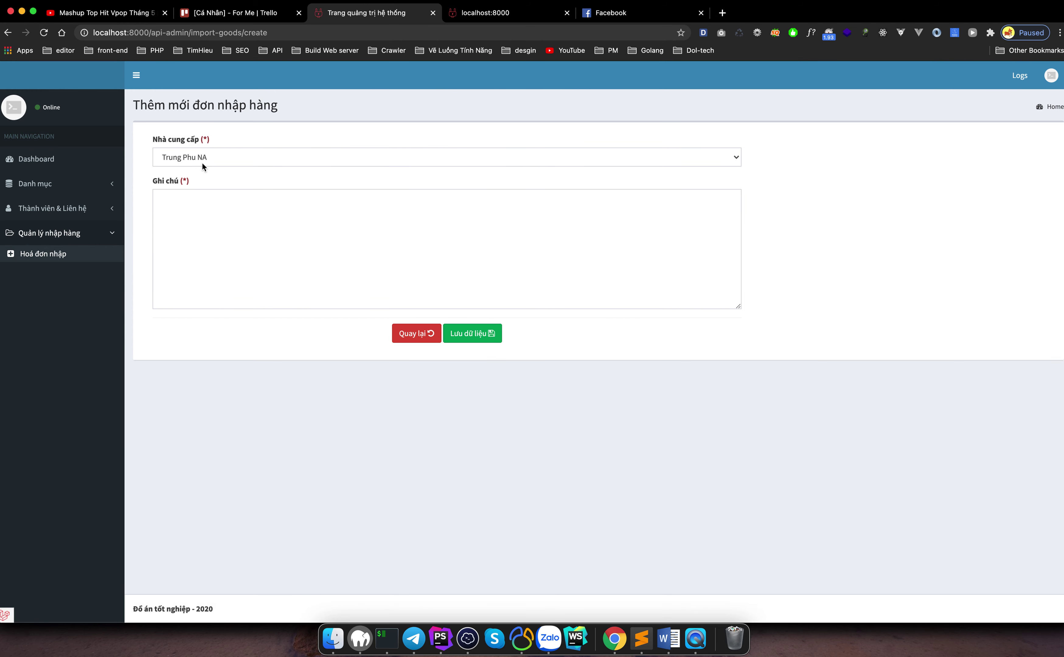
left_click(213, 157)
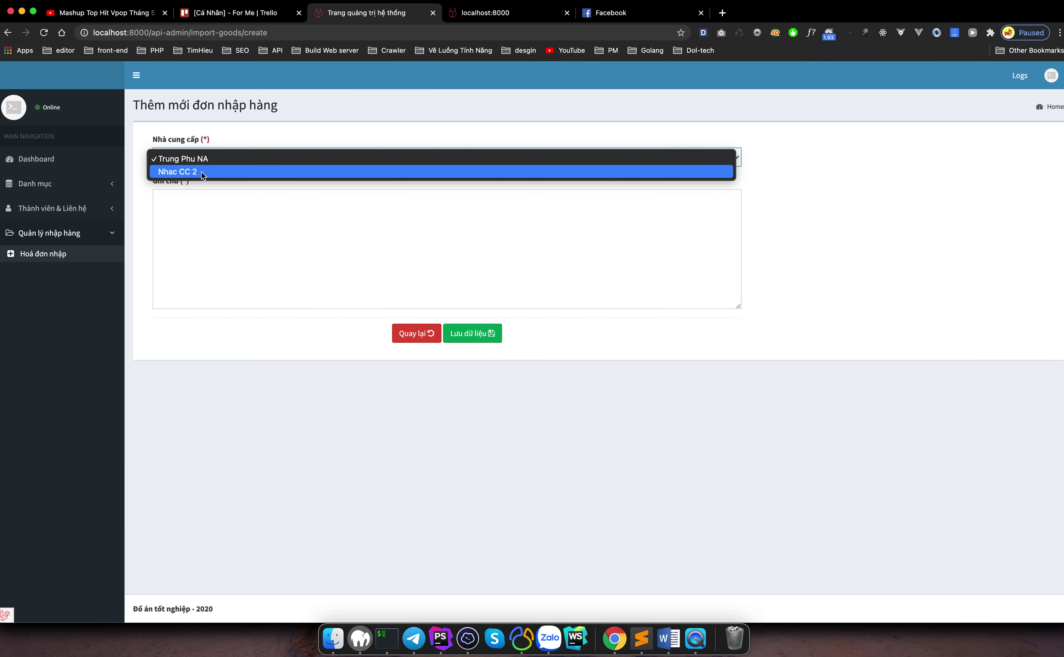
left_click(202, 171)
left_click(251, 244)
type("GHi chu 12121")
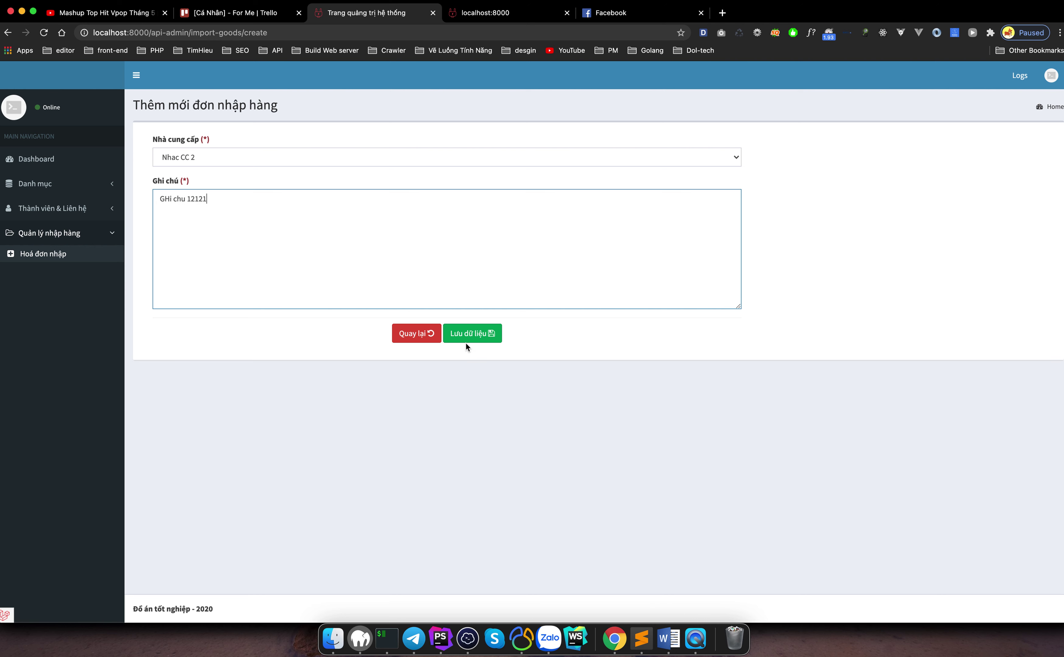
left_click(474, 332)
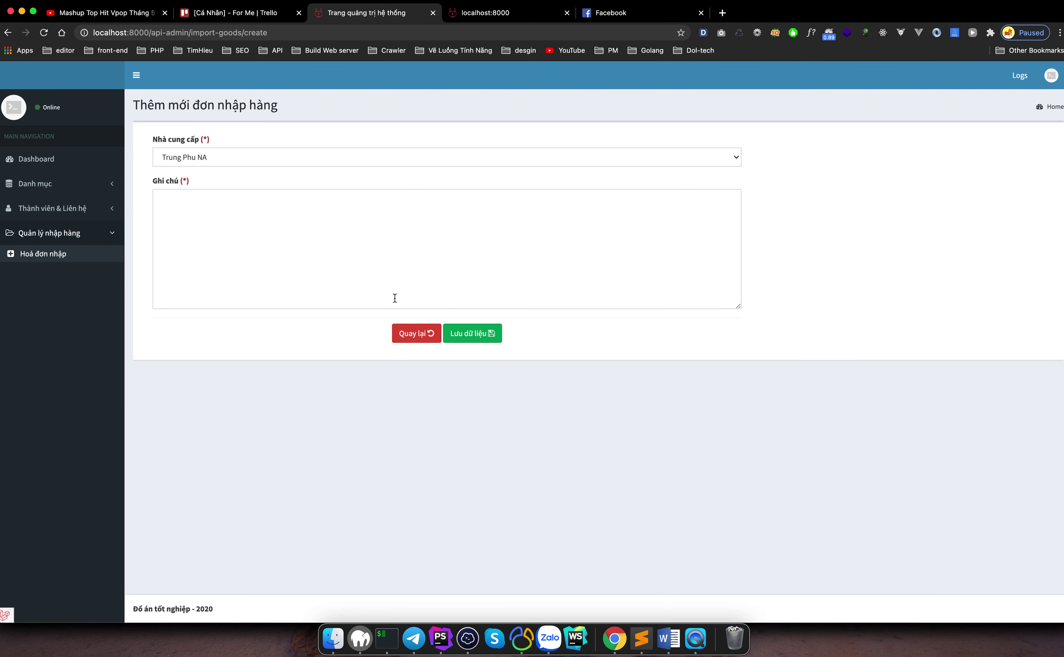
Step: Return to the import order list and open the details of the Nhac CC 2 order
left_click(414, 334)
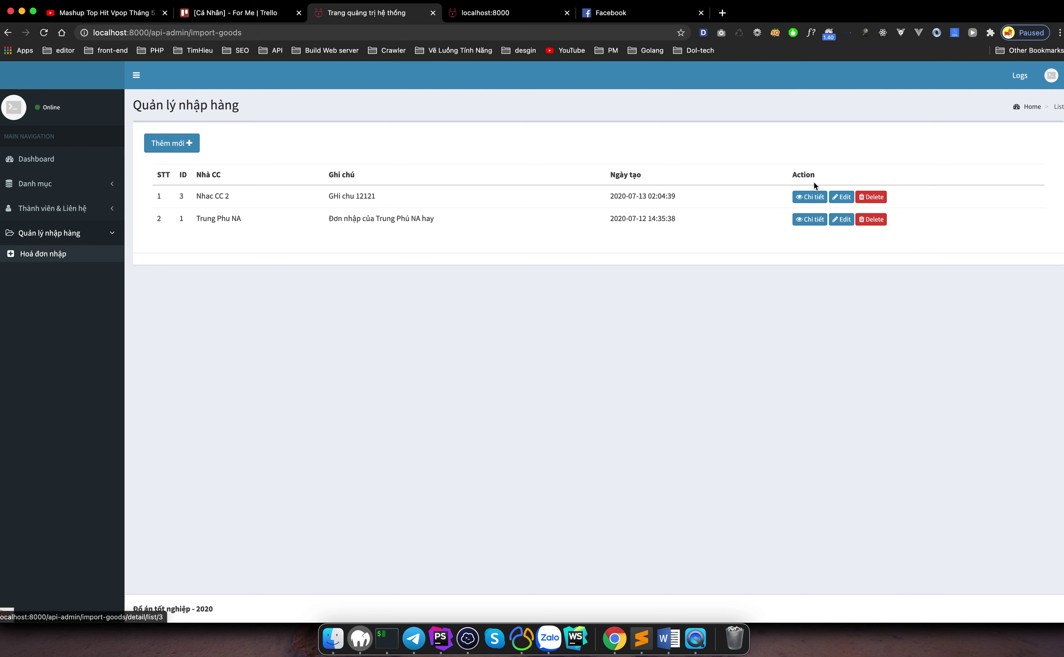
left_click(809, 198)
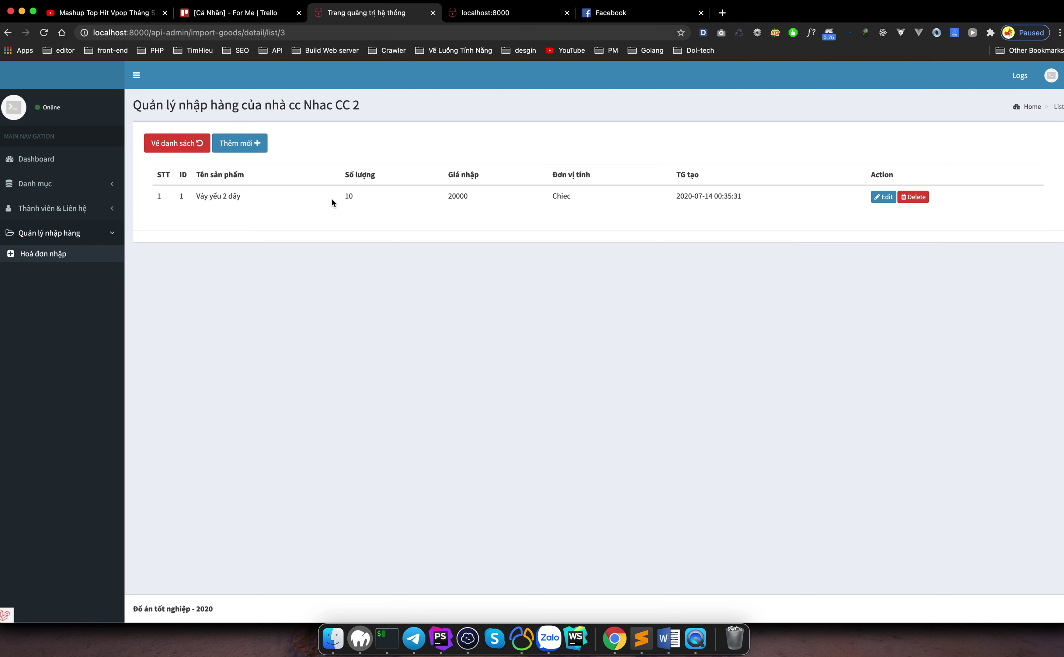
Step: Switch to PhpStorm and open AdminImportGoodsController.php from app/Http/Controllers/Admin
key("super+Tab")
scroll(207, 244, "up", 15)
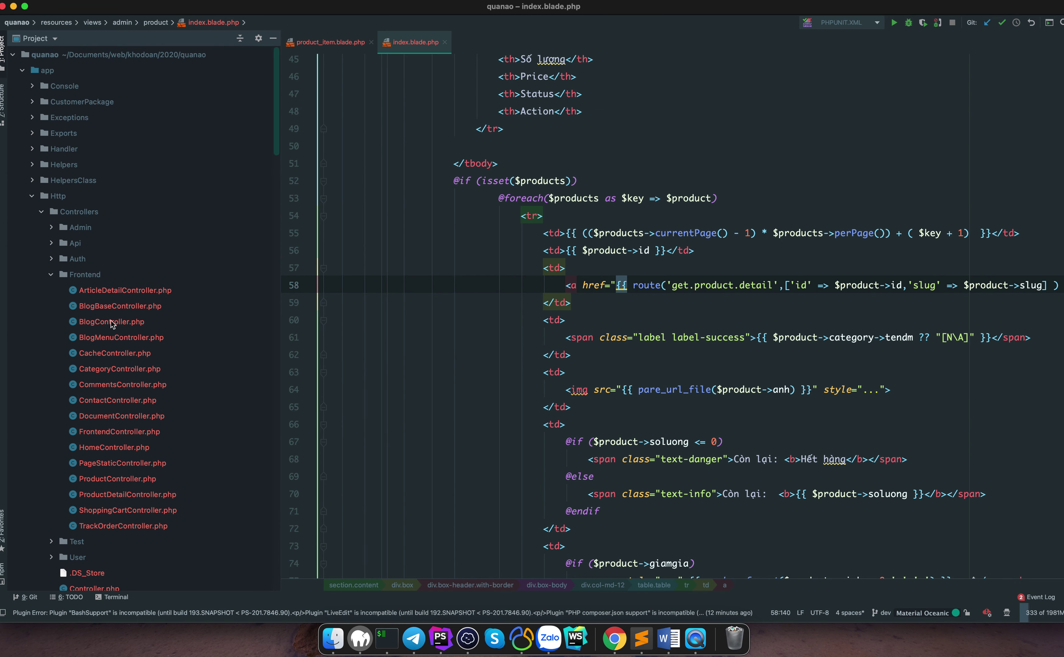
left_click(33, 196)
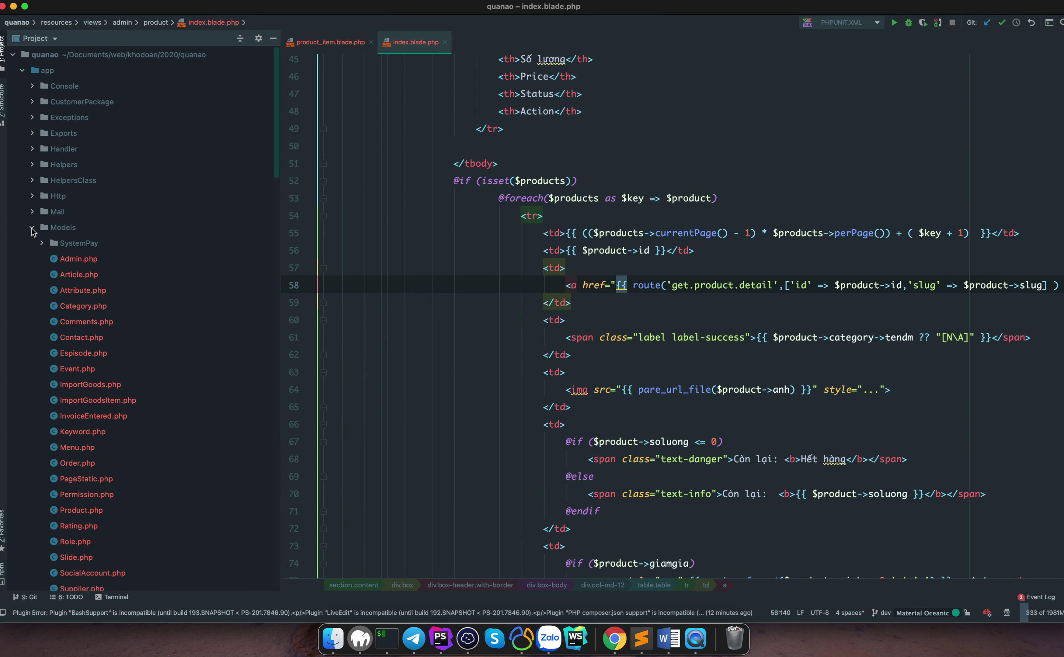
left_click(33, 196)
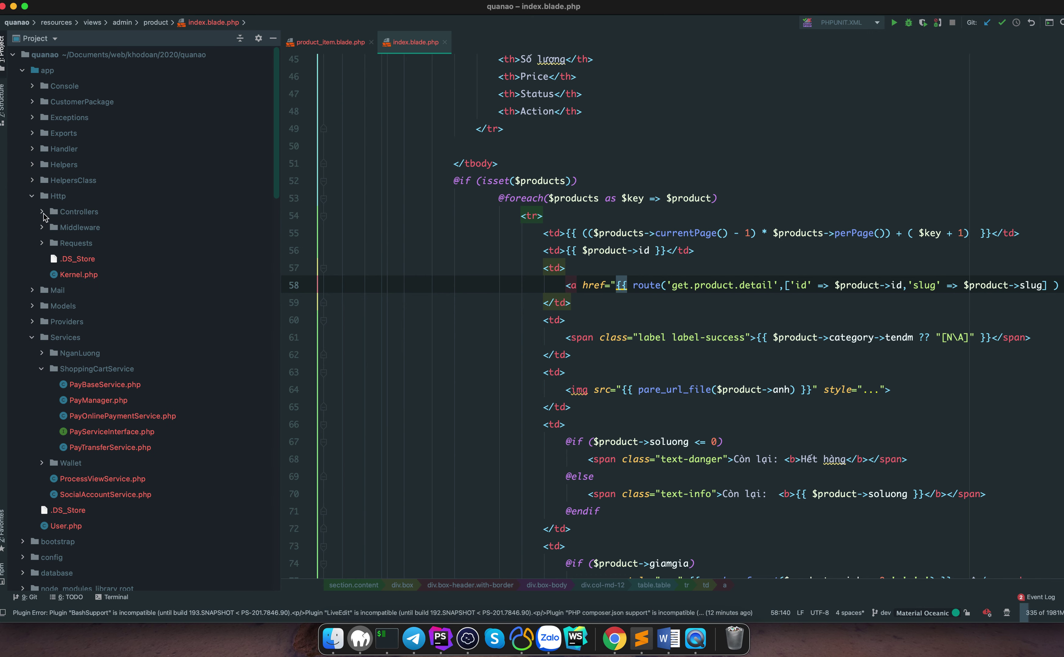
left_click(43, 213)
left_click(53, 228)
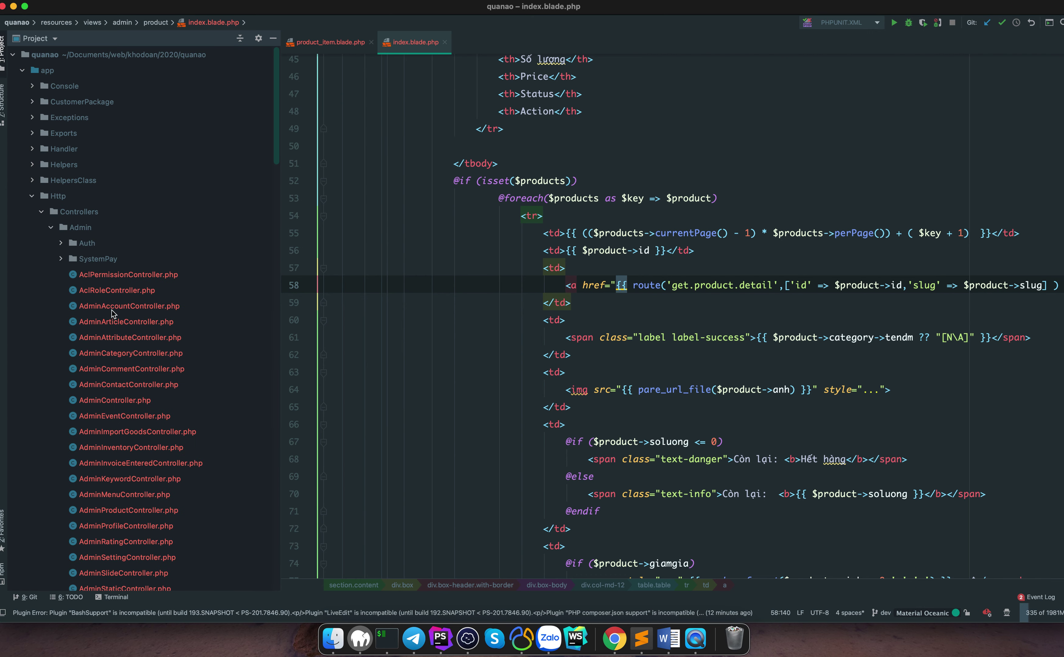
scroll(131, 280, "down", 10)
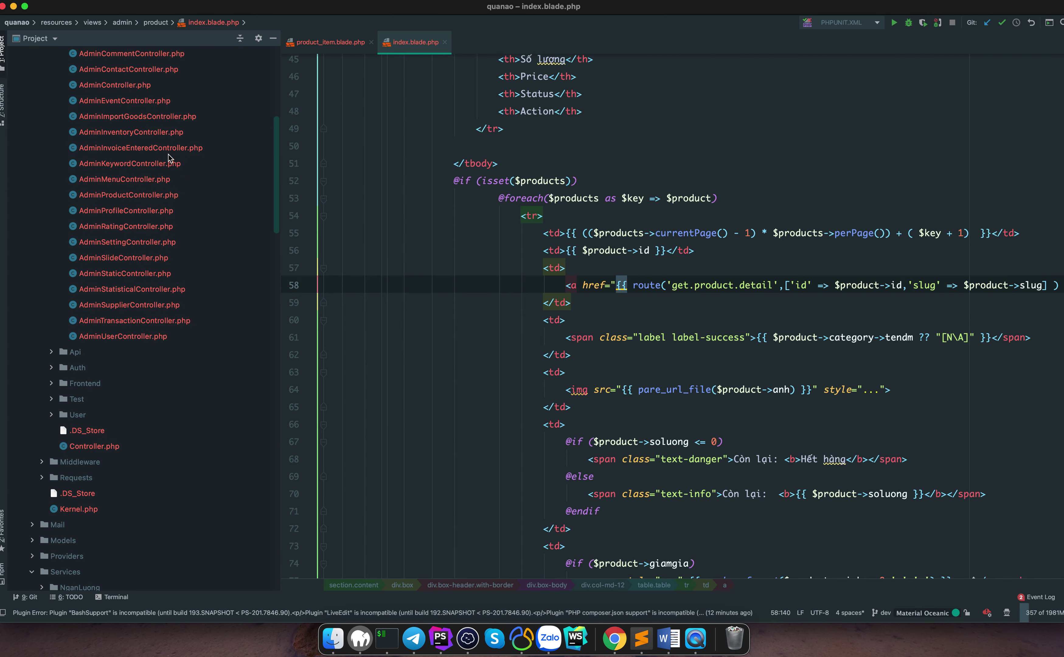
double_click(137, 116)
Step: In detailList, move the ImportGoodsItem query's paginate call to its own line and insert a where clause before it
scroll(521, 230, "up", 5)
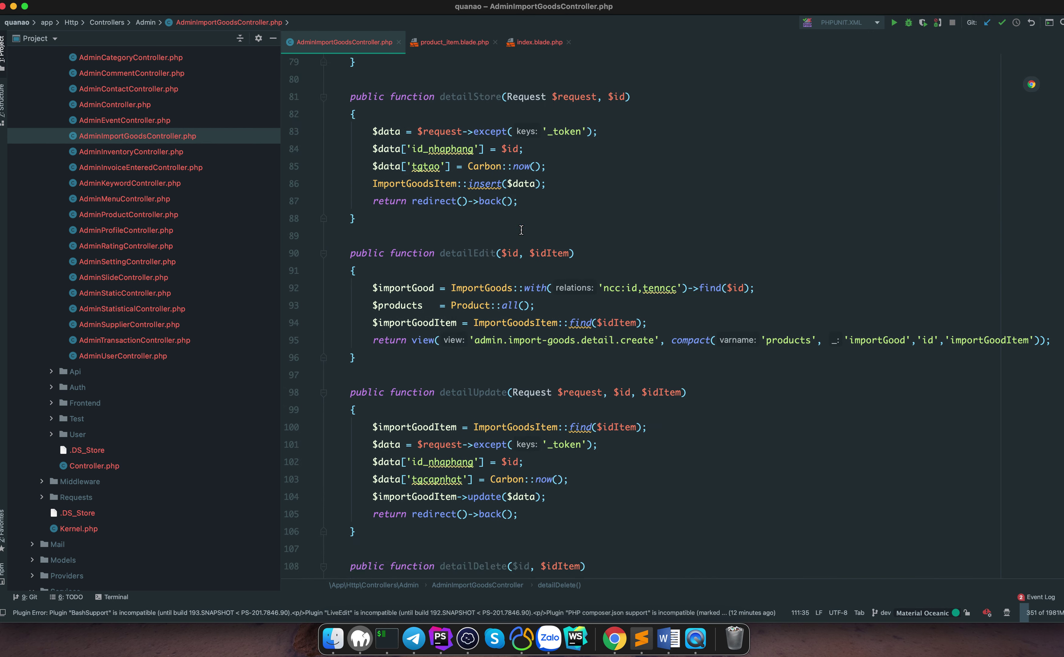
scroll(521, 229, "up", 6)
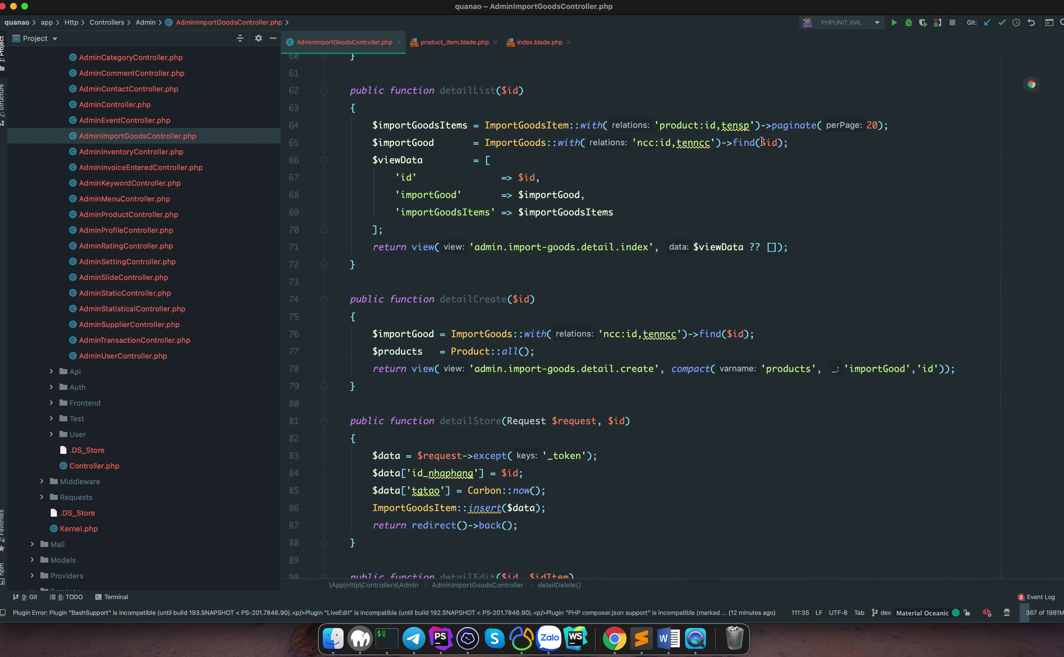
left_click(766, 142)
key("Up")
key("Left")
key("Return")
key("Return")
key("Up")
type("->wh")
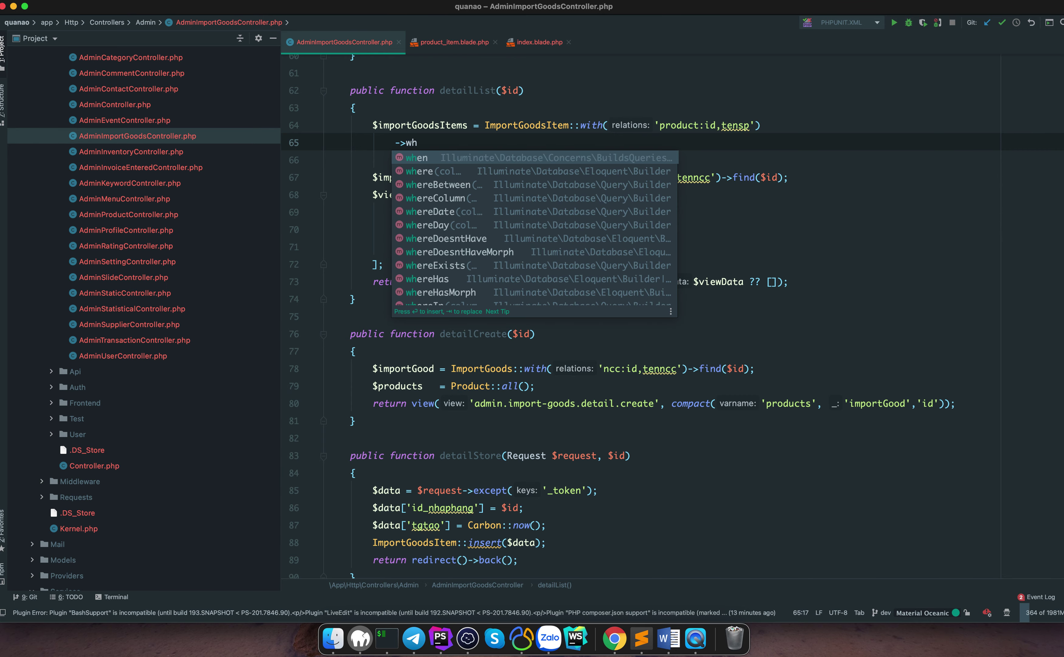
key("Down")
key("Return")
type("'")
Step: Switch to Navicat and check the column names of the ct_nhaphang table
key("ctrl+Right")
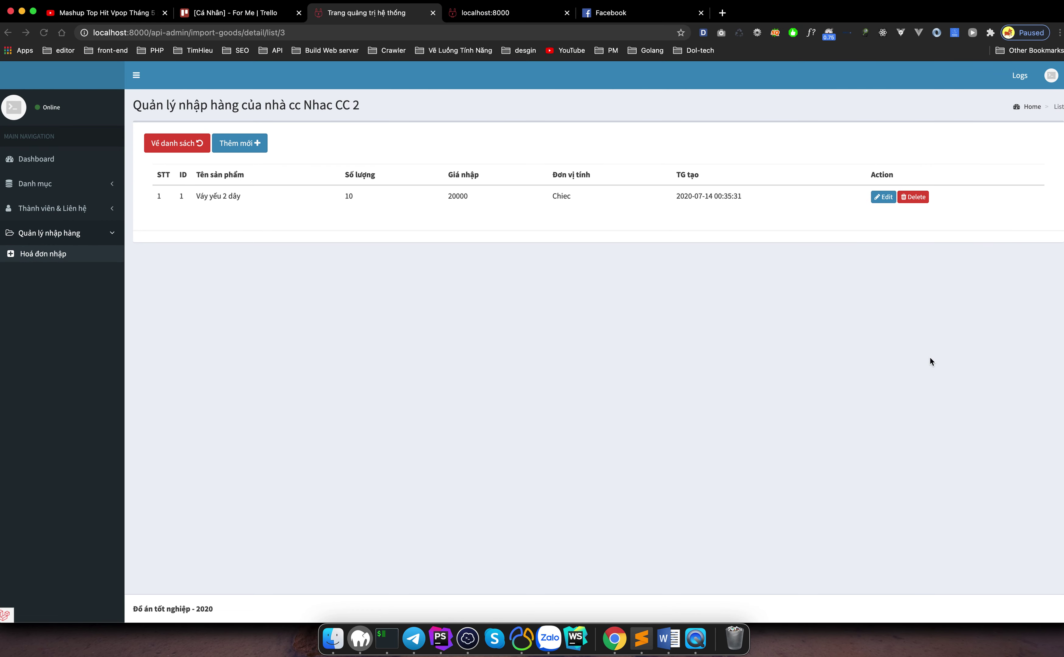
left_click(522, 636)
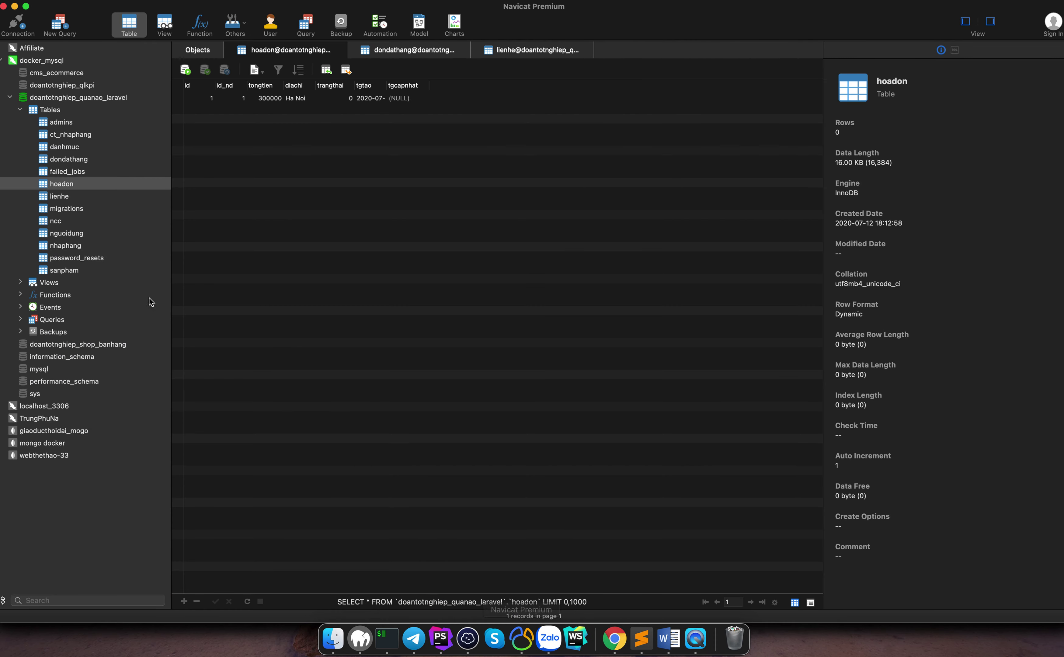
double_click(80, 135)
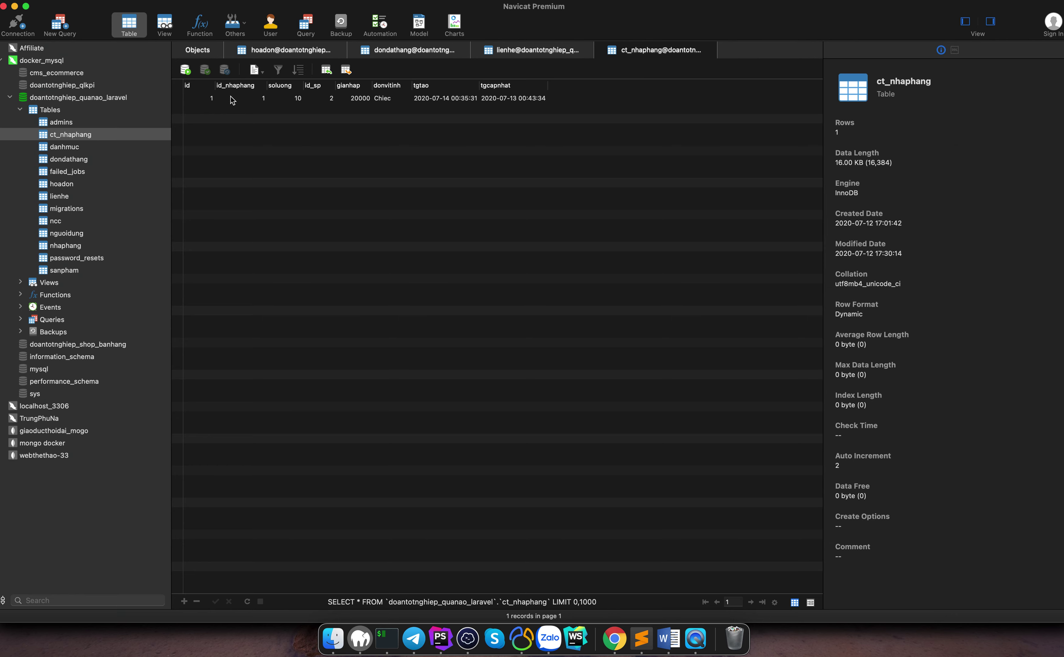
Step: Back in PhpStorm, complete the where clause in detailList with the column 'id_nhaphang' and the value $id
key("ctrl+Left")
type("id_nhapan")
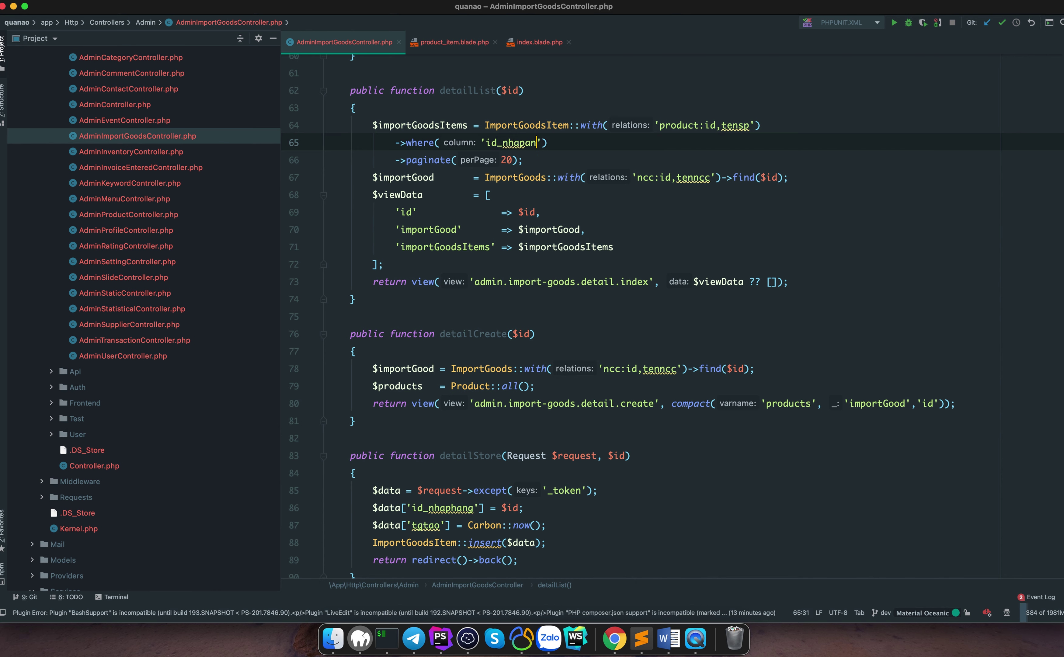
key("BackSpace")
key("BackSpace")
type("hang")
key("Right")
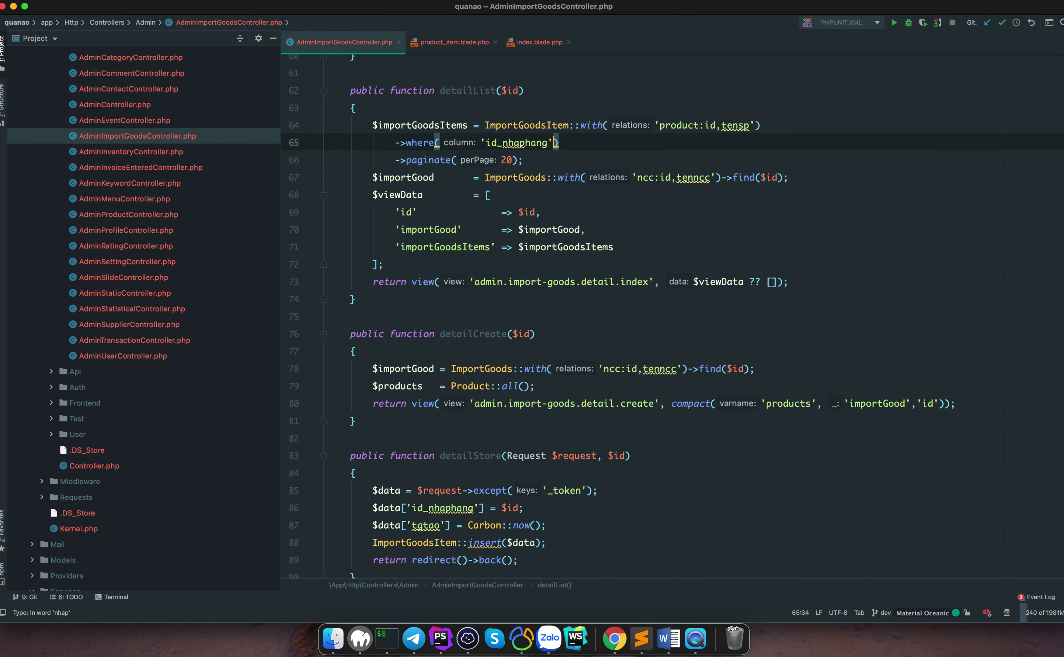
type(", $id")
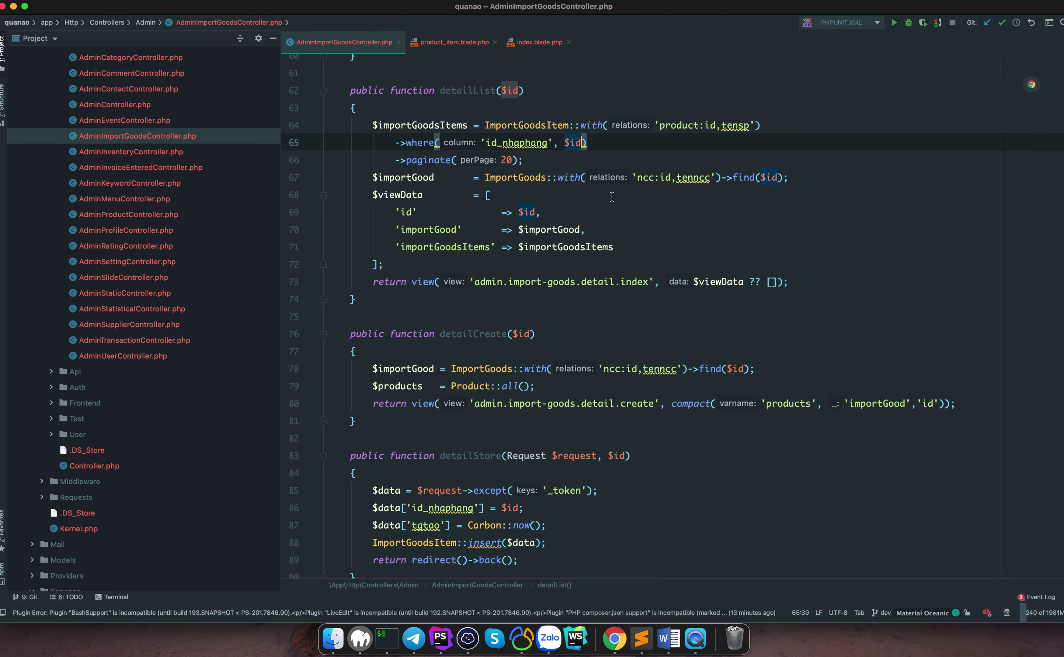
Step: Switch to Chrome and reload the Nhac CC 2 order's detail list to test the filter
key("ctrl+Right")
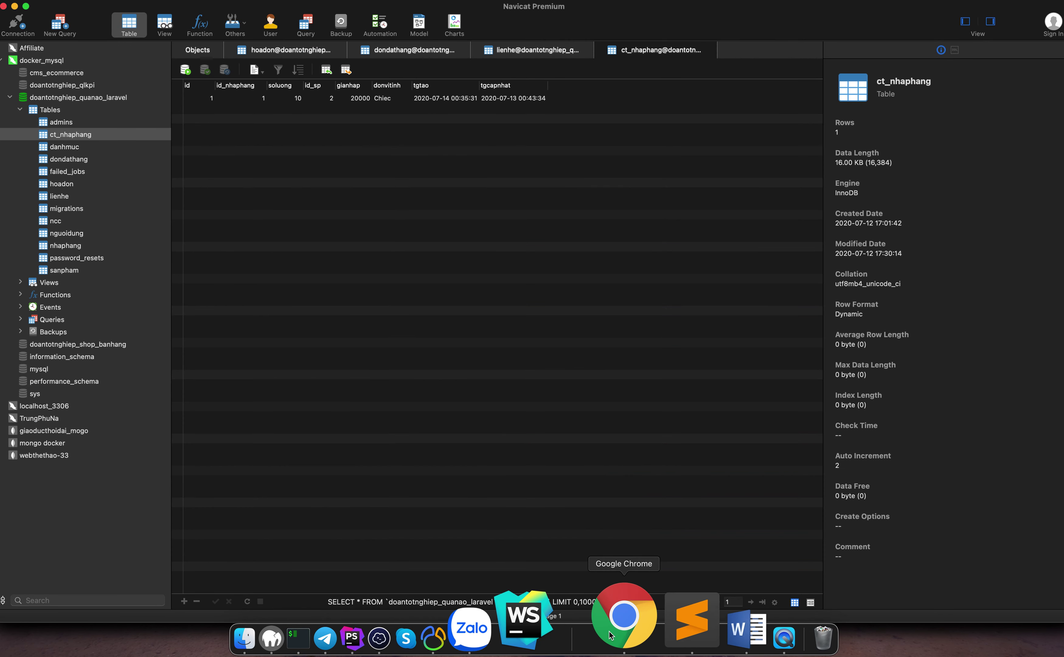
left_click(611, 634)
key("super+r")
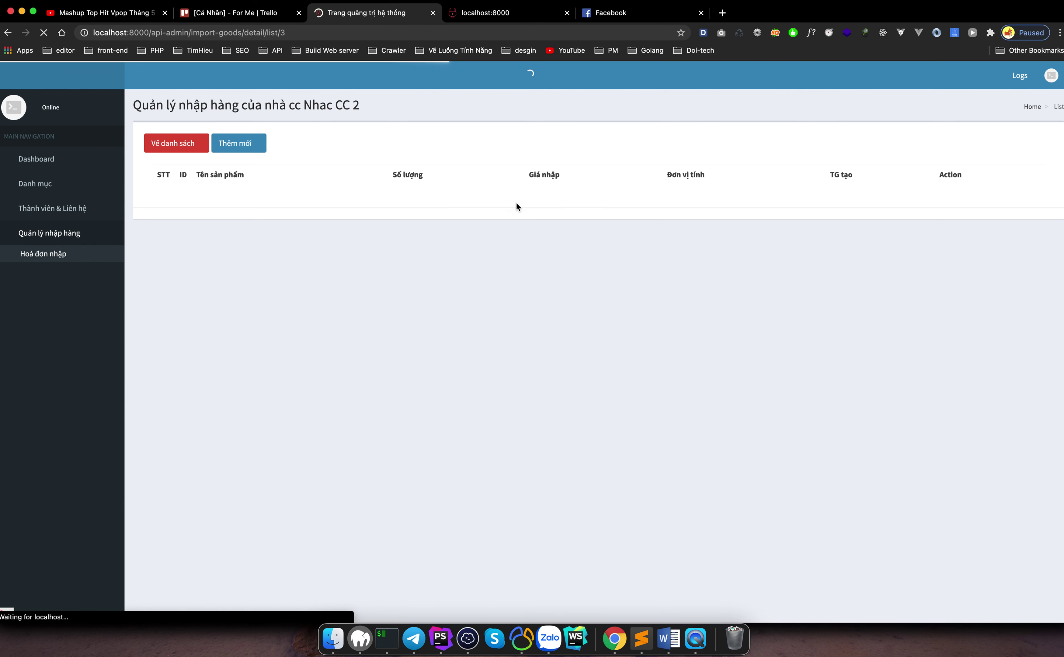
Step: Add product Váy yếu 2 dây to the Nhac CC 2 order with Giá nhập 200000, Số lượng 100 and Đơn vị tính Chiếc, save, and return to the list
left_click(244, 147)
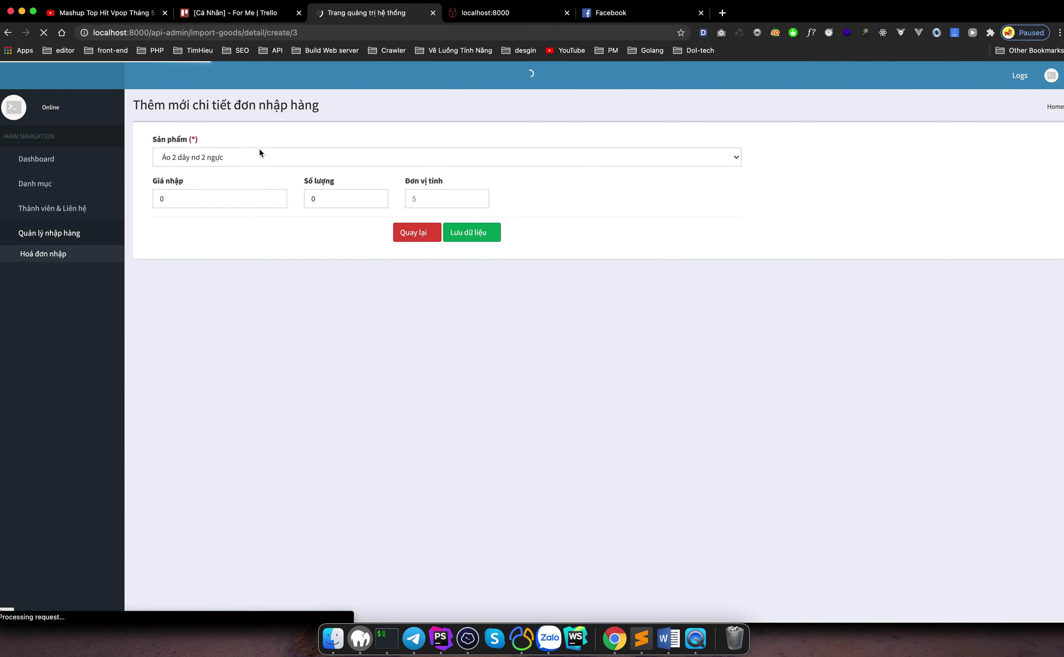
left_click(251, 158)
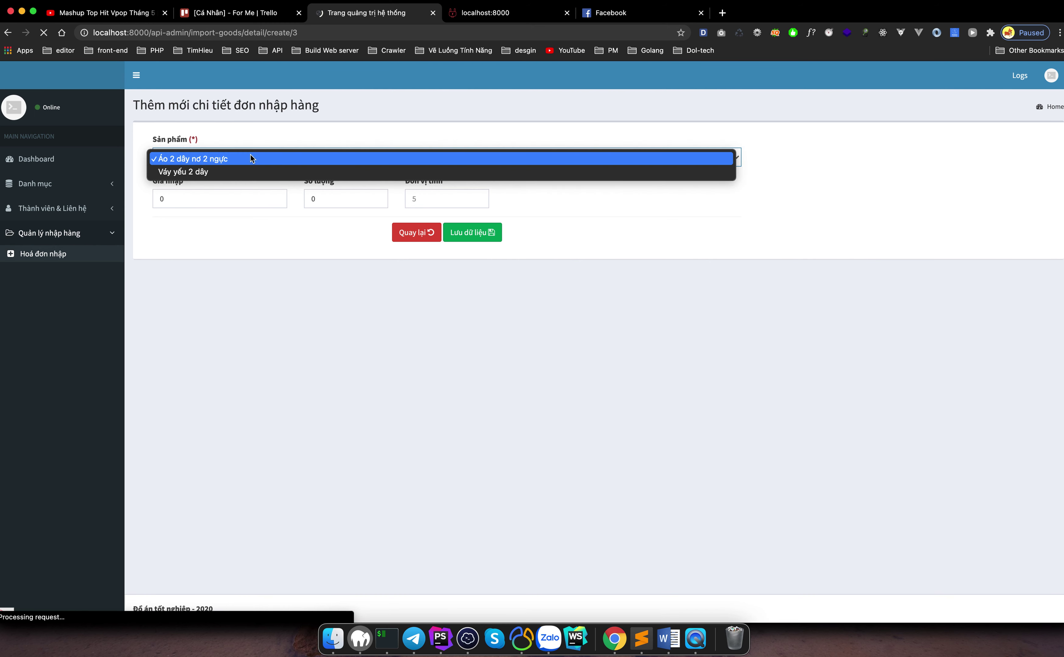
left_click(221, 170)
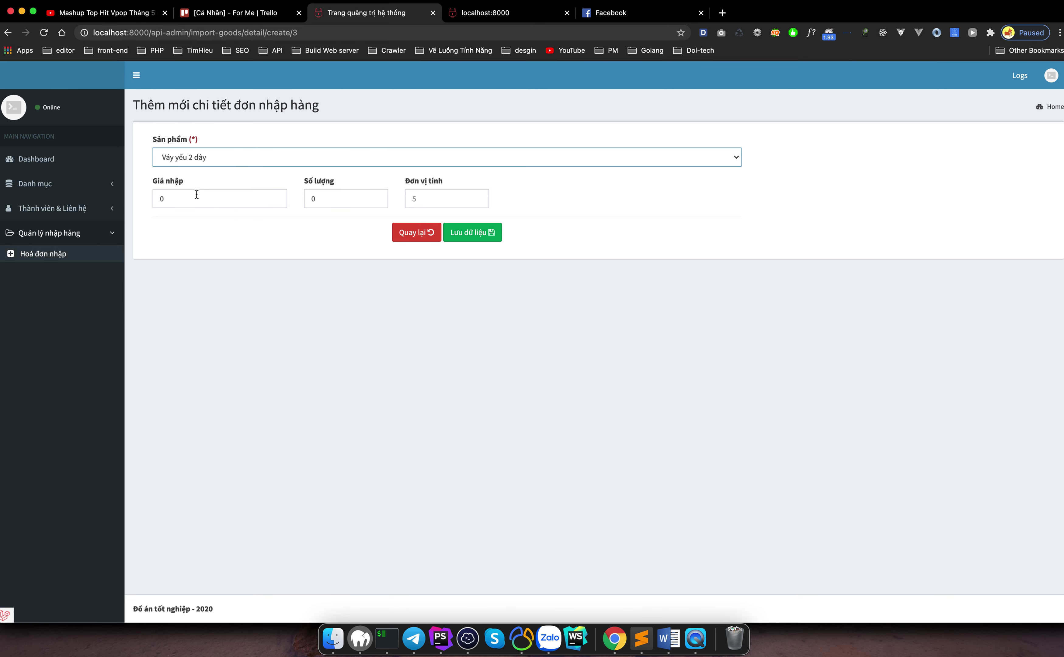
left_click(324, 196)
left_click(423, 197)
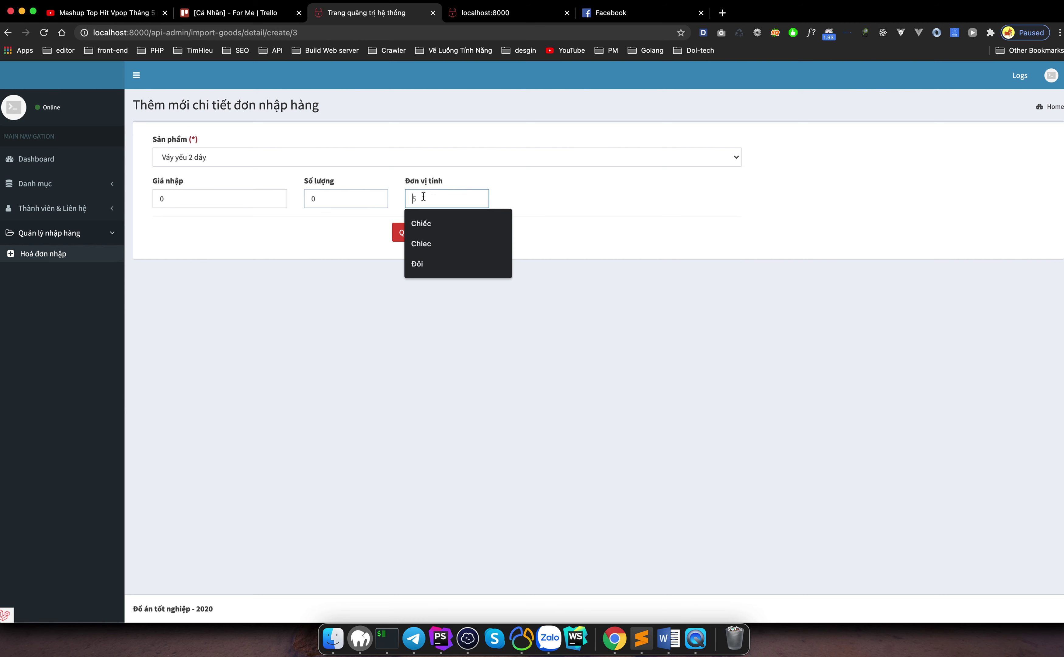
left_click(421, 224)
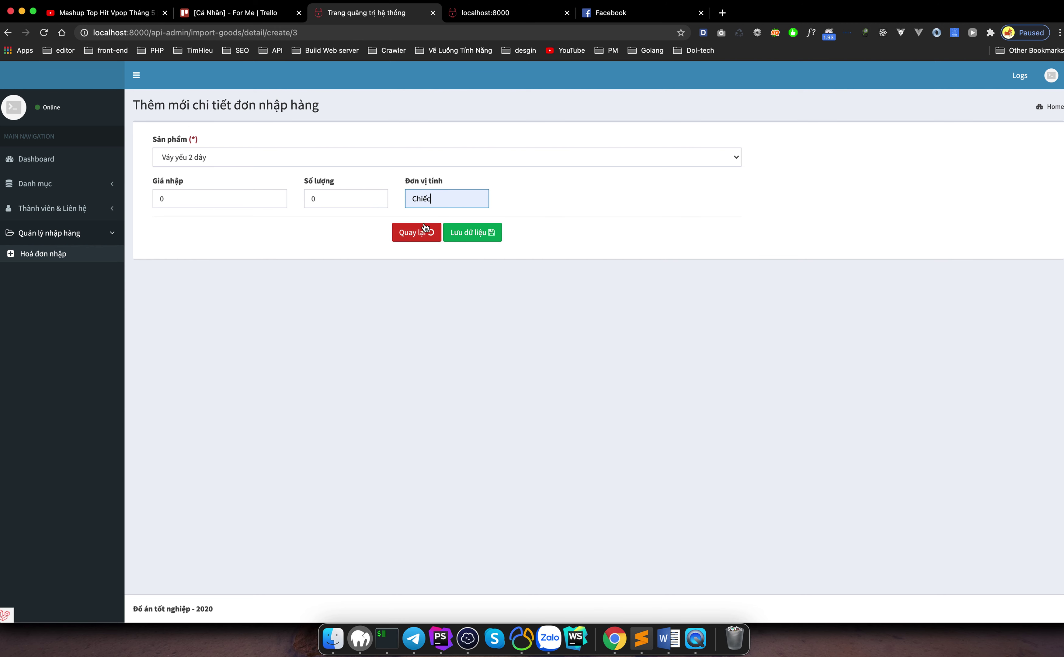
left_click(333, 195)
type("10")
key("shift+Tab")
type("20")
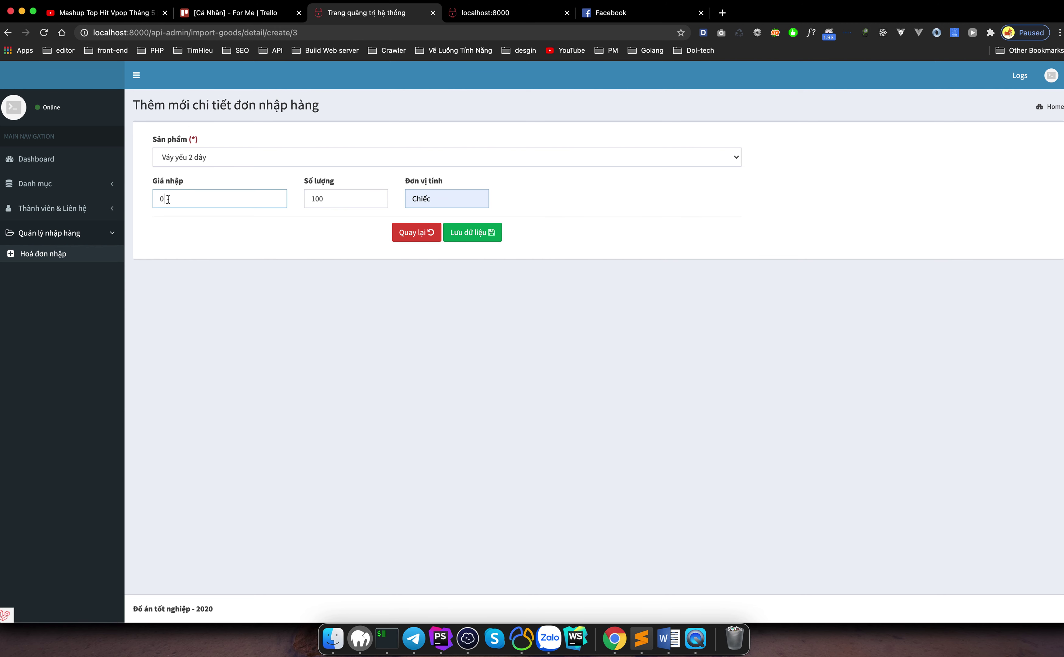
type("0000")
left_click(472, 232)
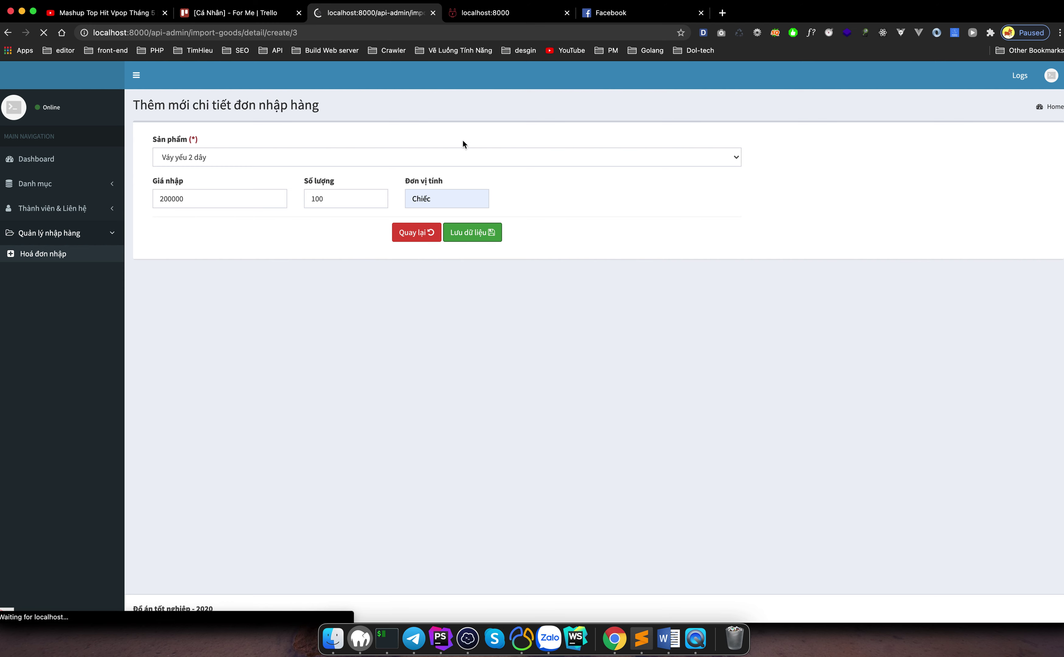
left_click(418, 234)
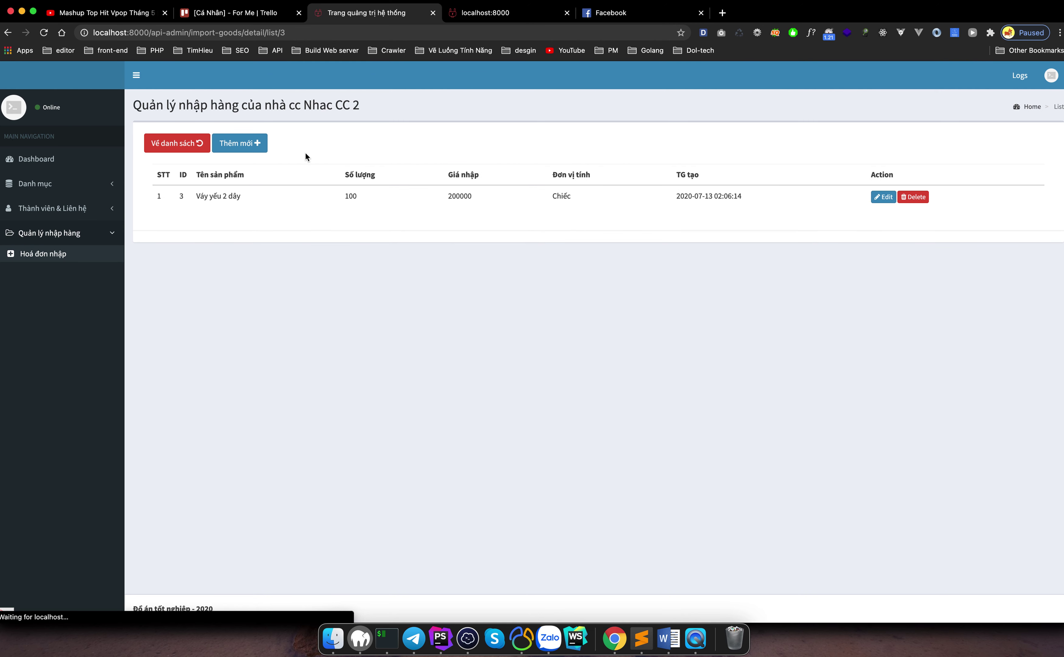
Step: Go back to the import order list and examine the product details of the order with ID 1
left_click(176, 144)
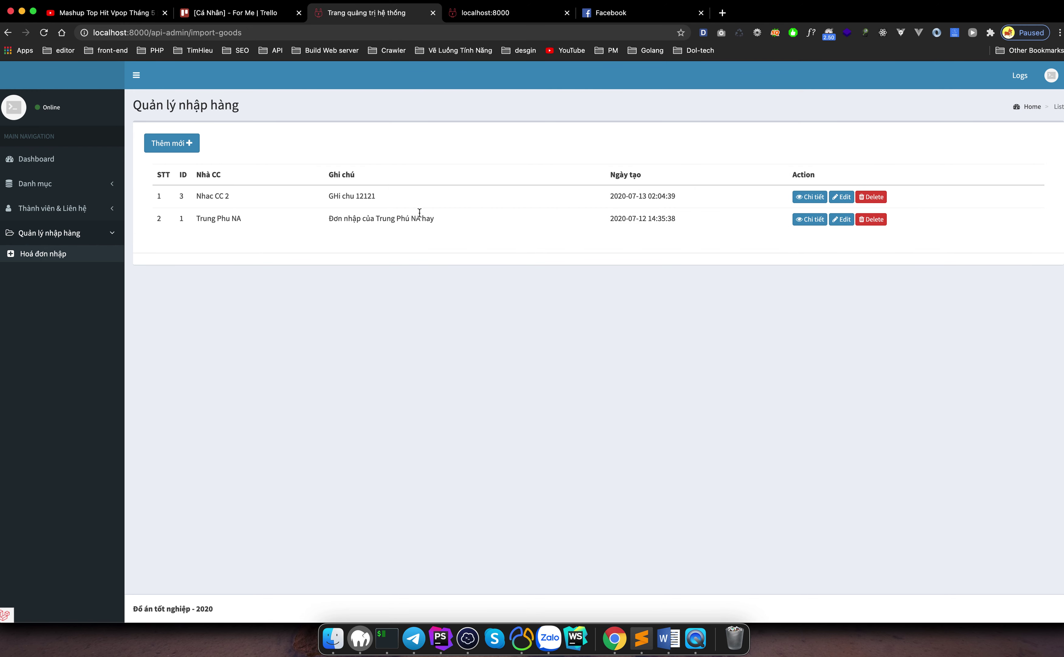
left_click(808, 220)
left_click_drag(175, 194, 638, 206)
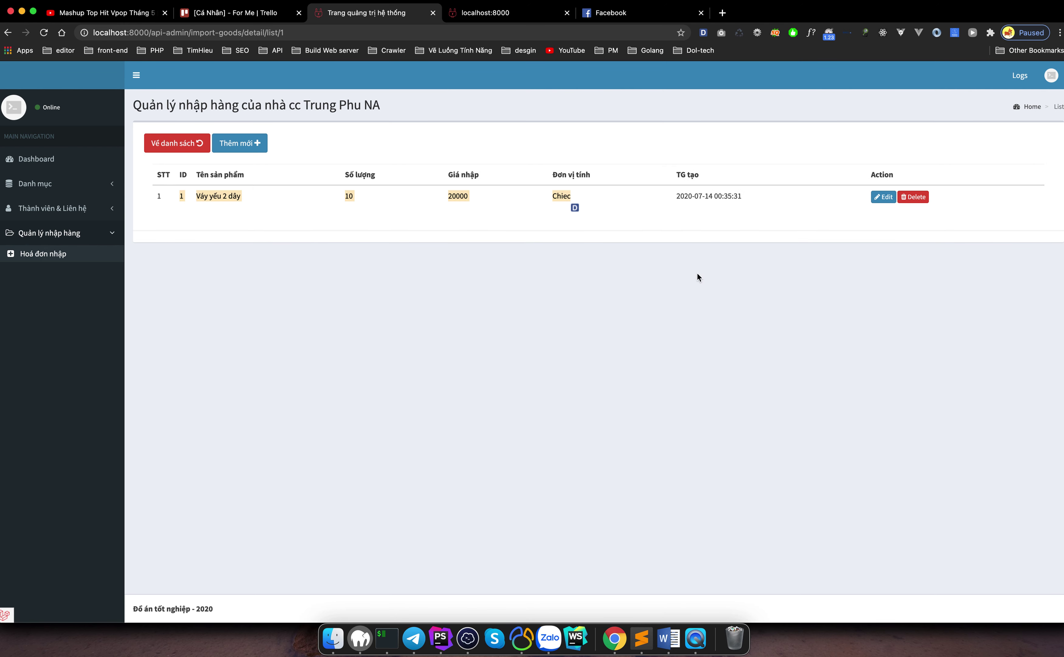
left_click(243, 124)
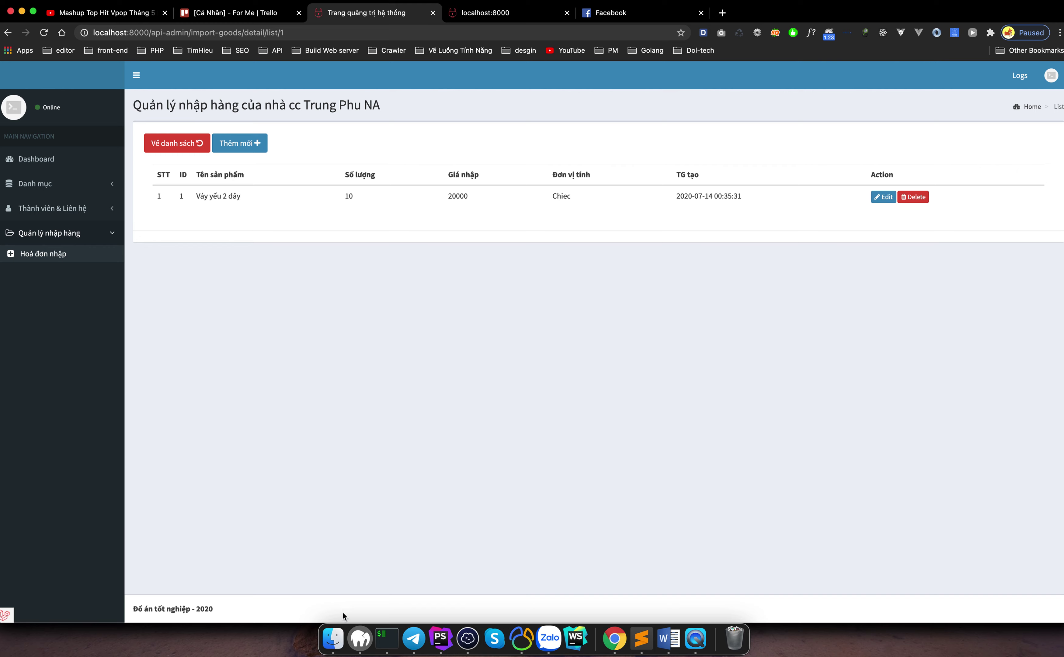
Step: Open sidebar.jpg from Downloads in Finder and go through the requested admin sections, from Danh mục to Quản lý báo cáo
left_click(335, 636)
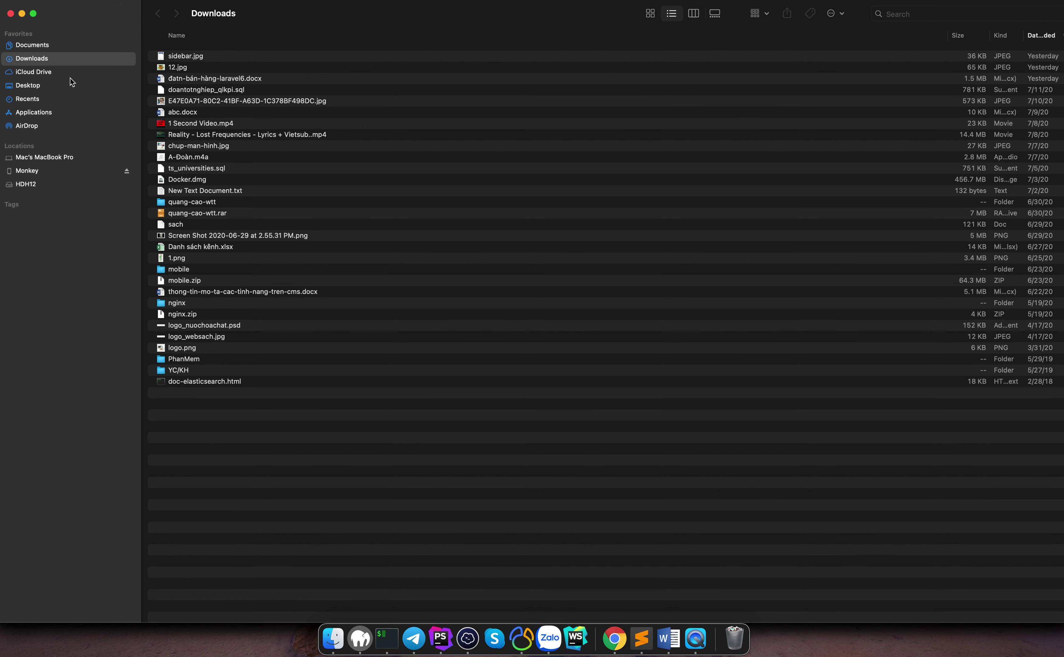
left_click(190, 59)
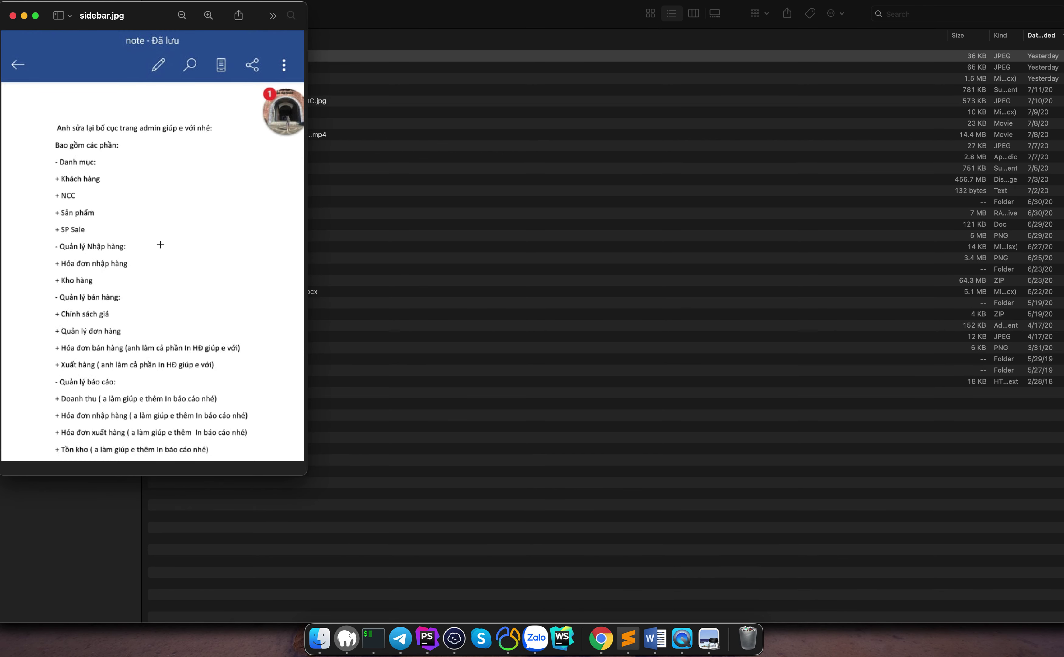
left_click_drag(44, 150, 156, 276)
left_click(90, 297)
left_click_drag(112, 281, 113, 286)
left_click_drag(46, 307, 129, 317)
left_click_drag(46, 350, 261, 454)
Step: Switch to the shop's storefront at localhost:8000 in Chrome and open the Liên hệ page from the footer
left_click(601, 629)
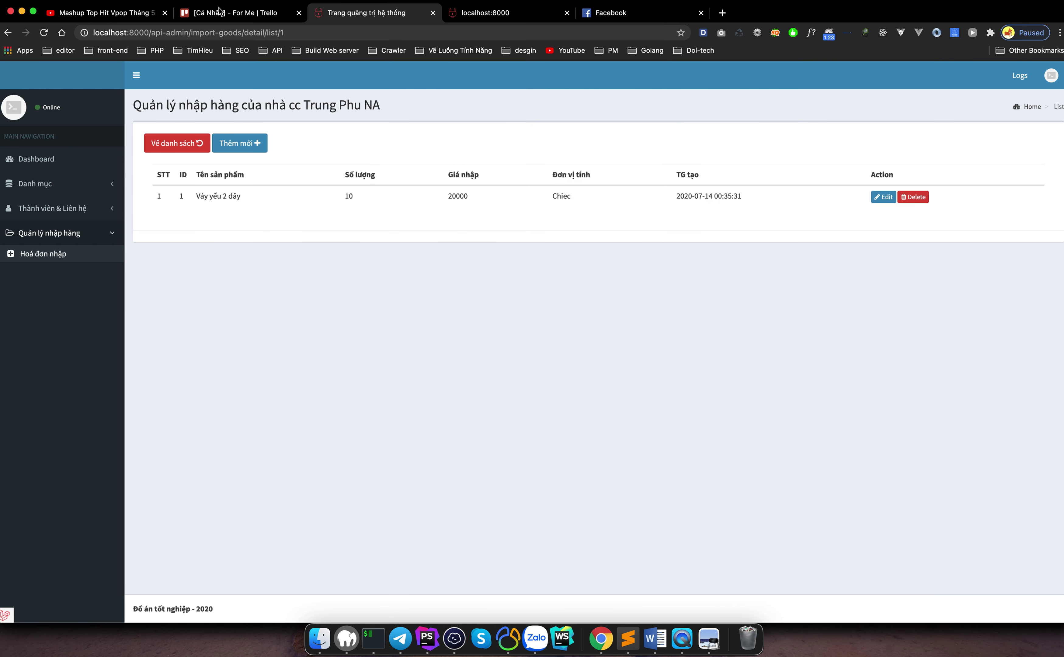
left_click(485, 13)
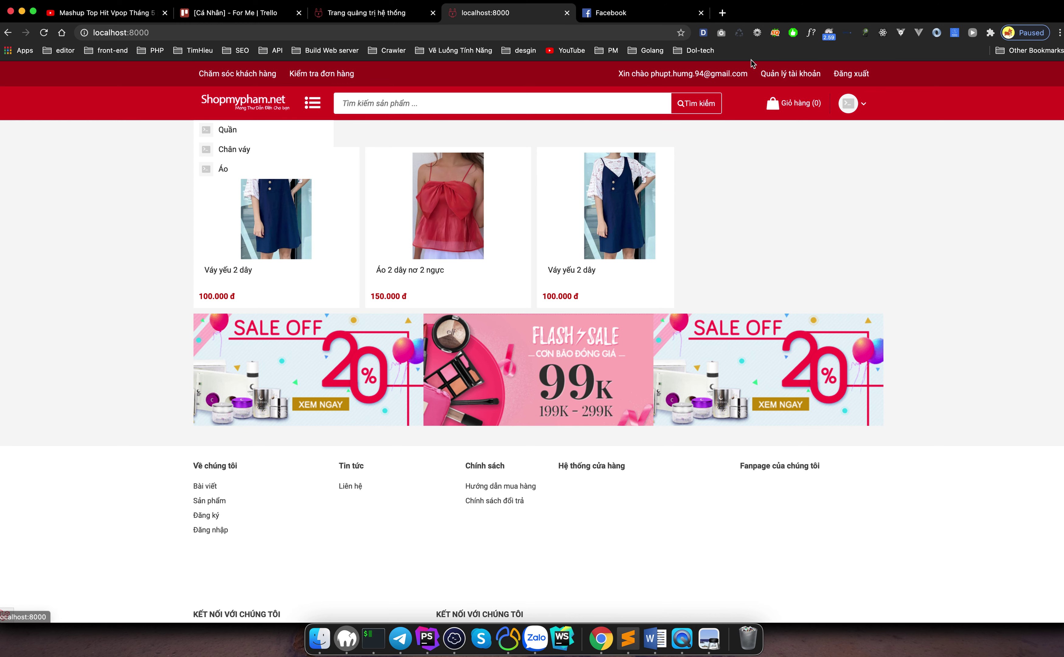
scroll(546, 171, "down", 3)
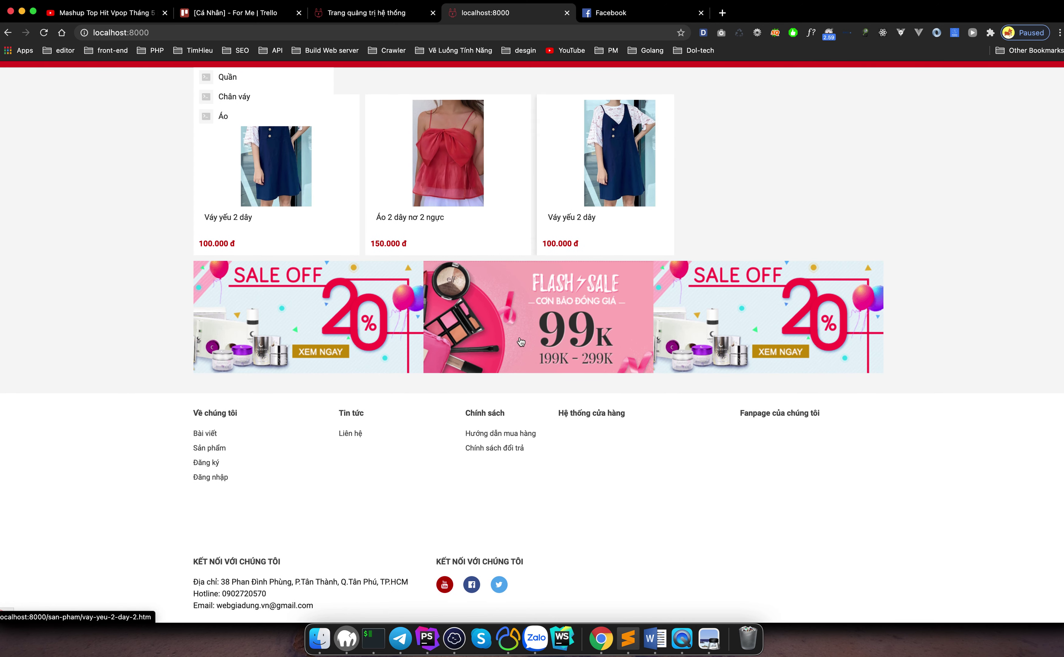
left_click(352, 434)
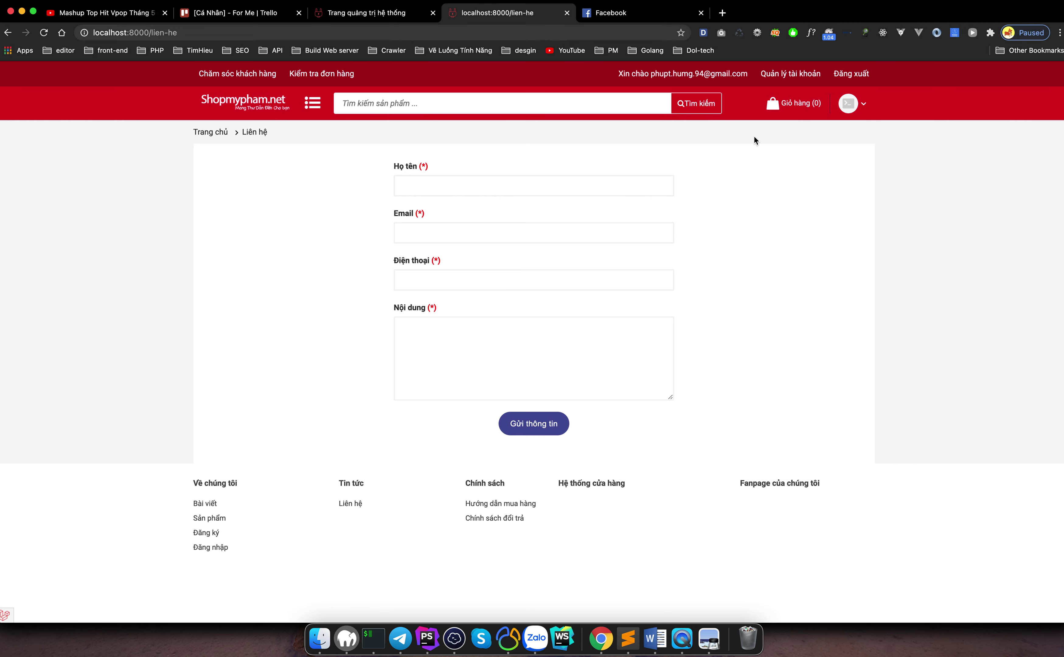
Step: From the shop's home page, add the product Áo 2 dây nơ 2 ngực to the cart and open the cart's order page
left_click(242, 117)
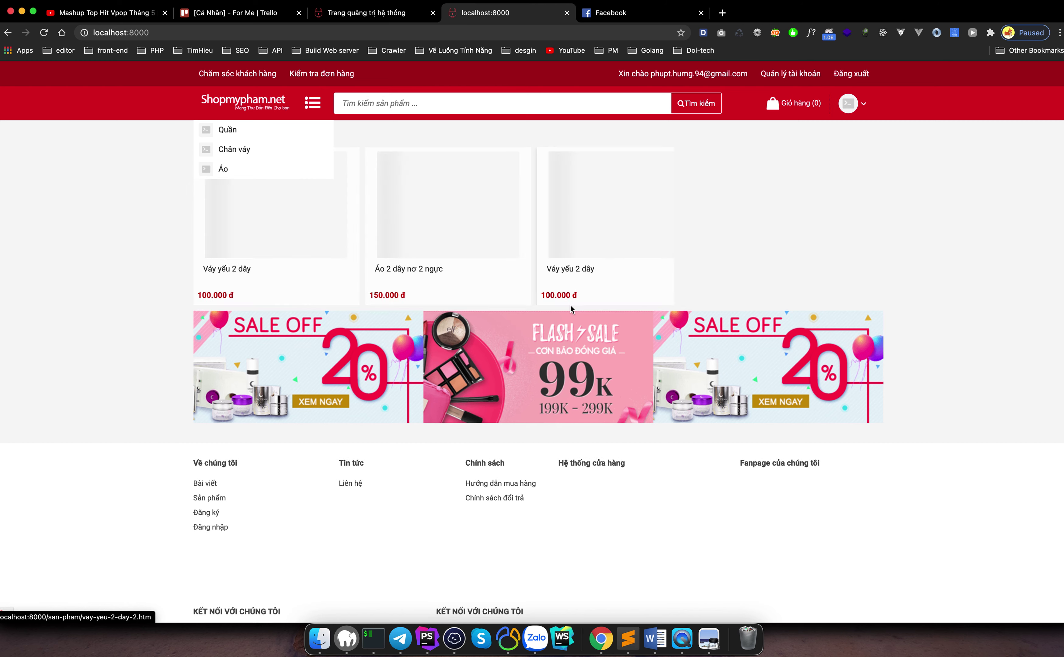
left_click(474, 217)
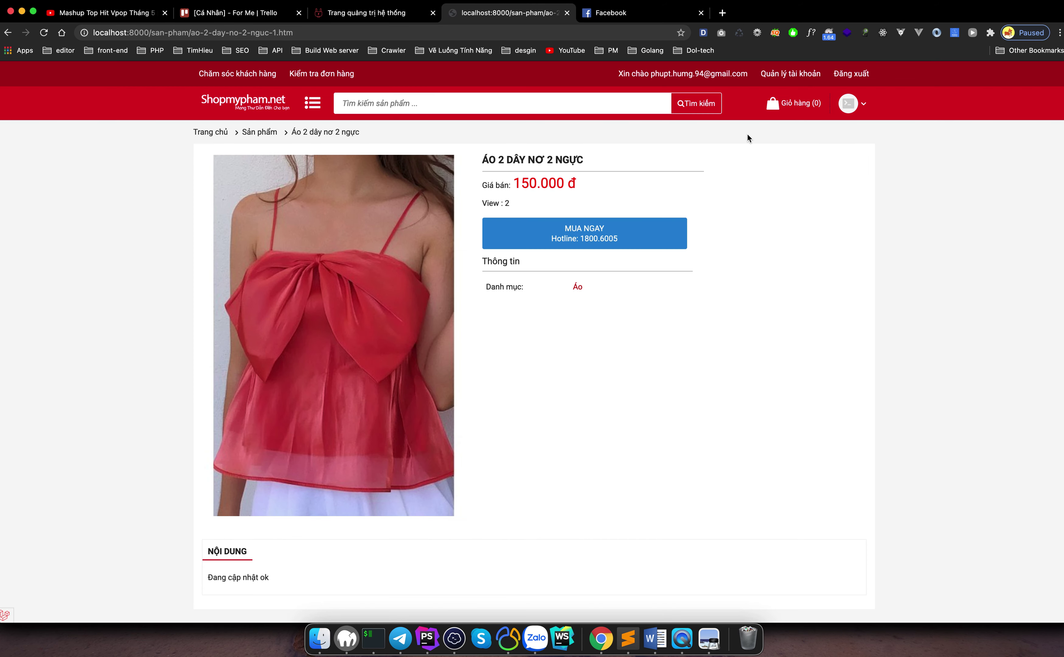
left_click(573, 241)
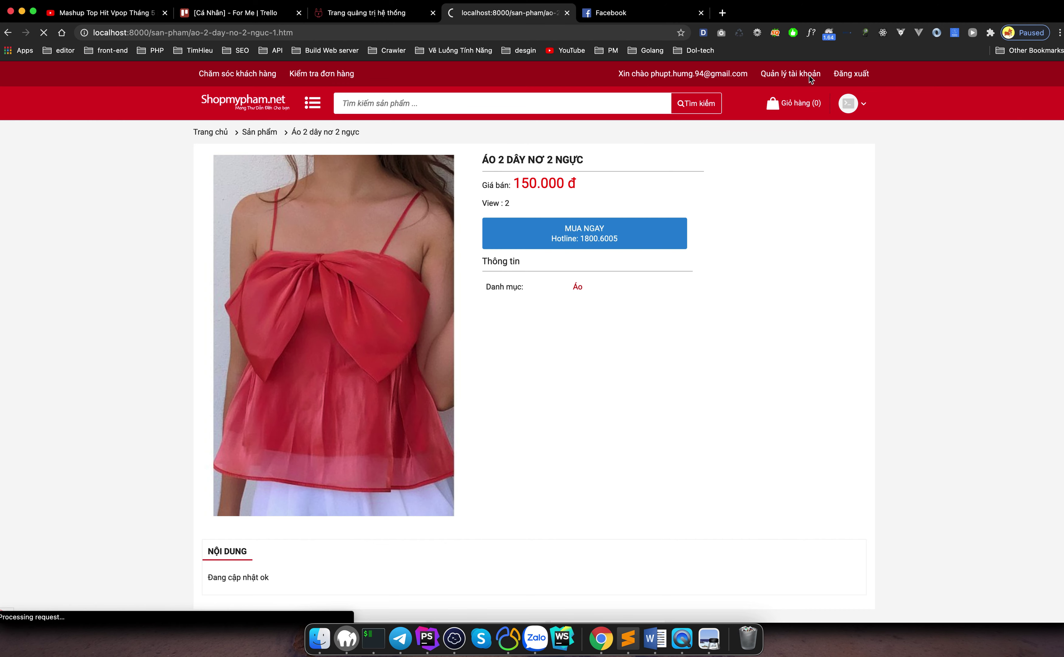
left_click(797, 107)
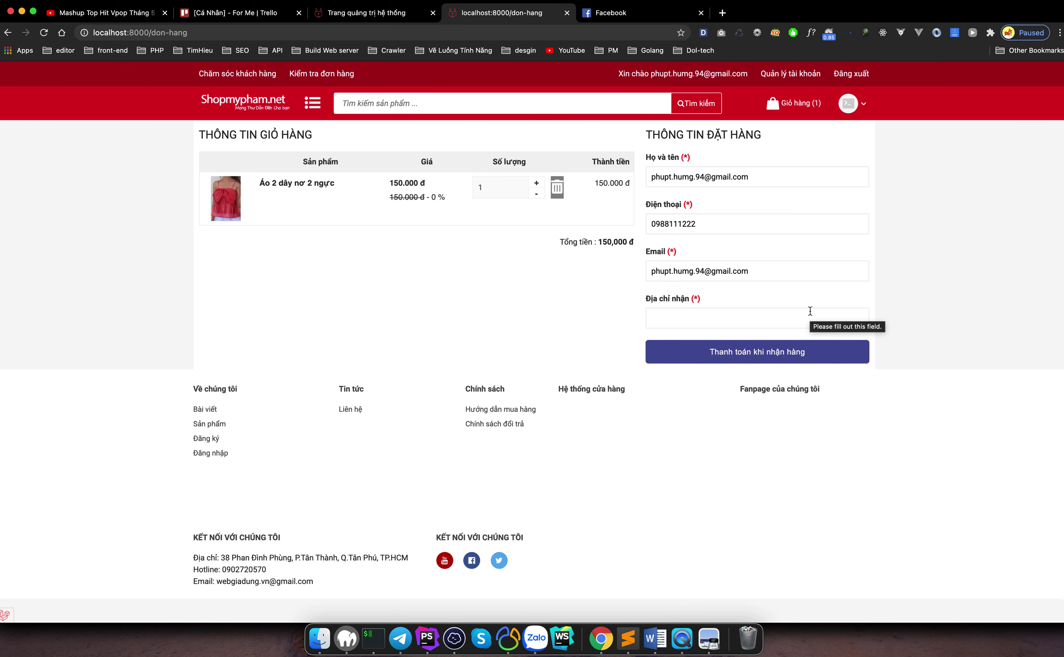
Step: Bring sidebar.jpg back up to check the requested feature list, and close the image
left_click(710, 620)
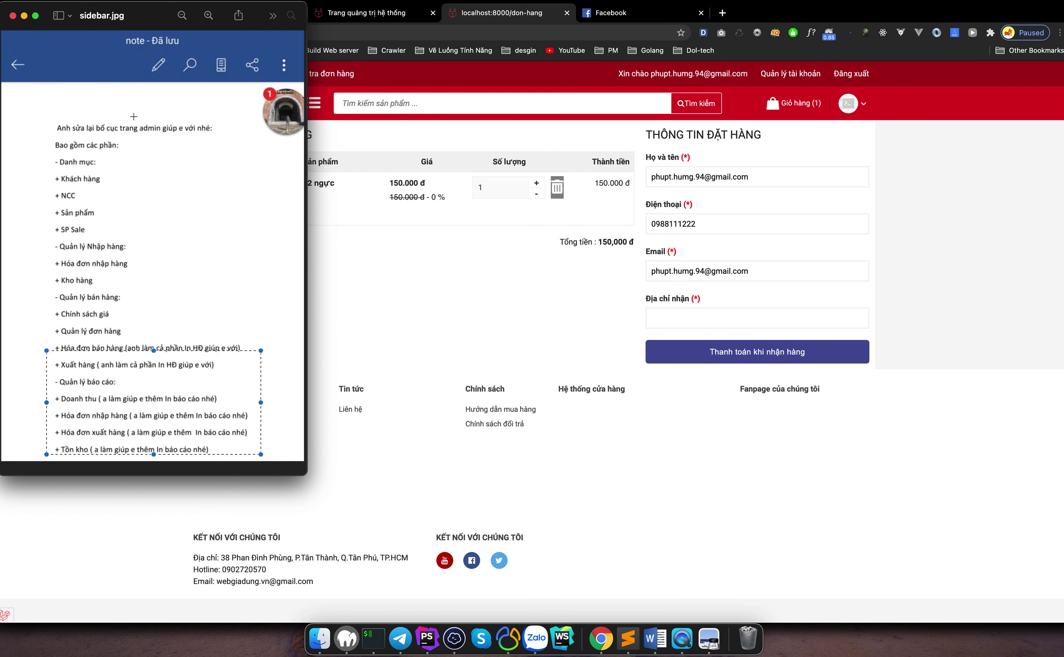
left_click(13, 16)
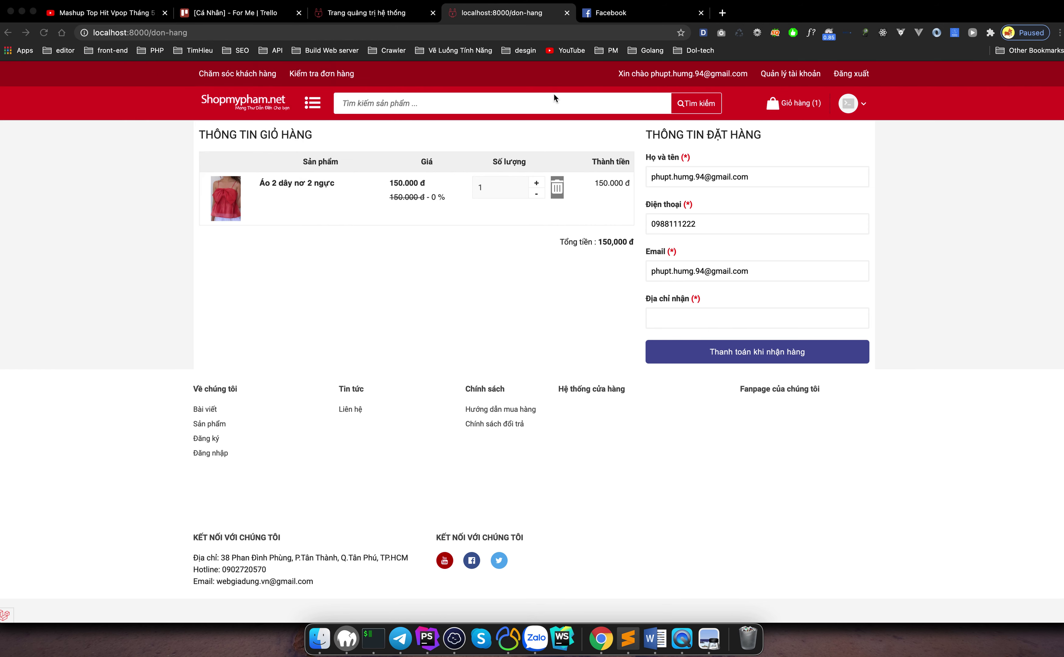